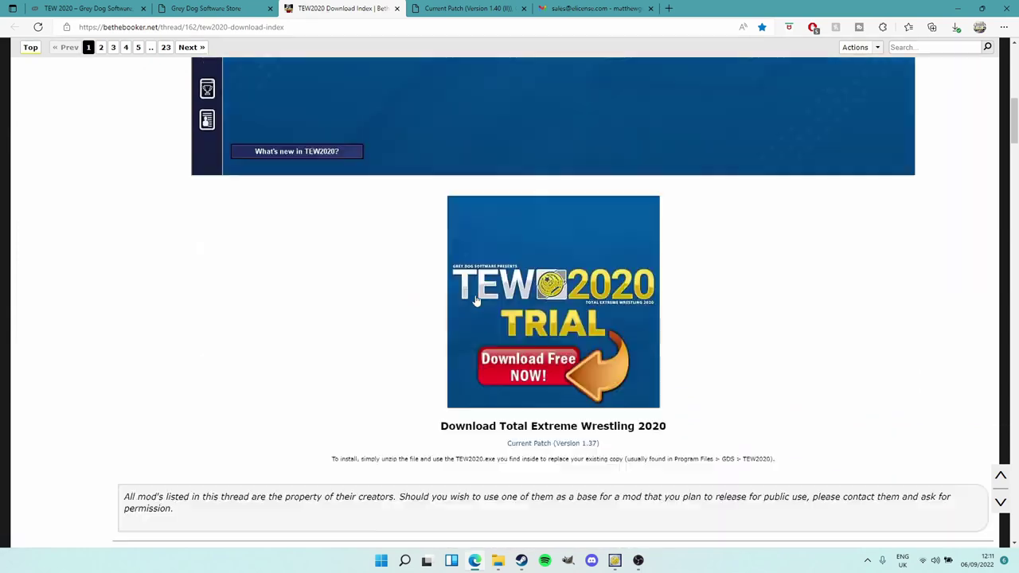
- Look through the Historic Real World Mods and Scenarios table on the TEW2020 Download Index page
scroll(750, 287, "down", 2)
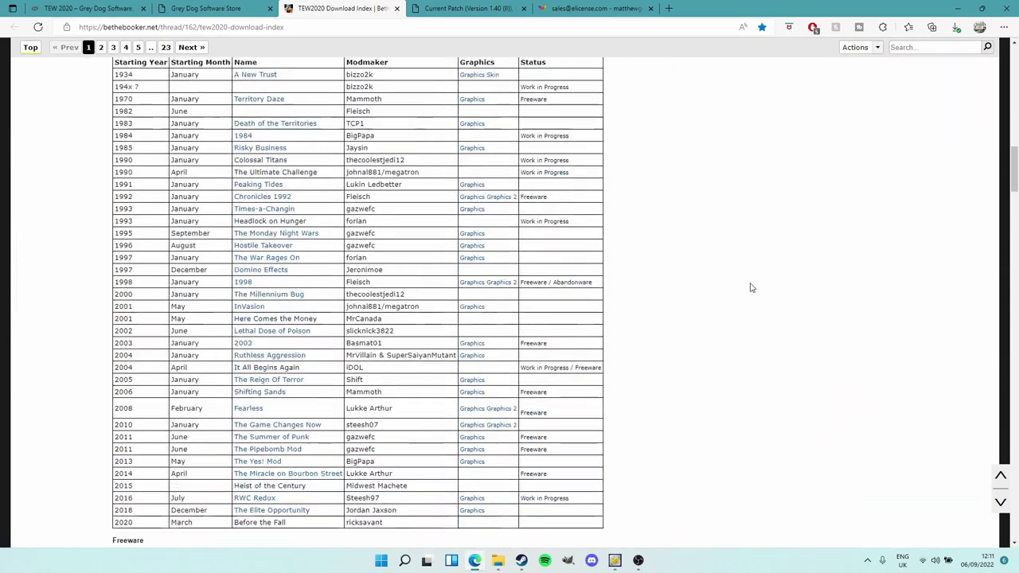
scroll(846, 291, "up", 1)
scroll(880, 286, "up", 1)
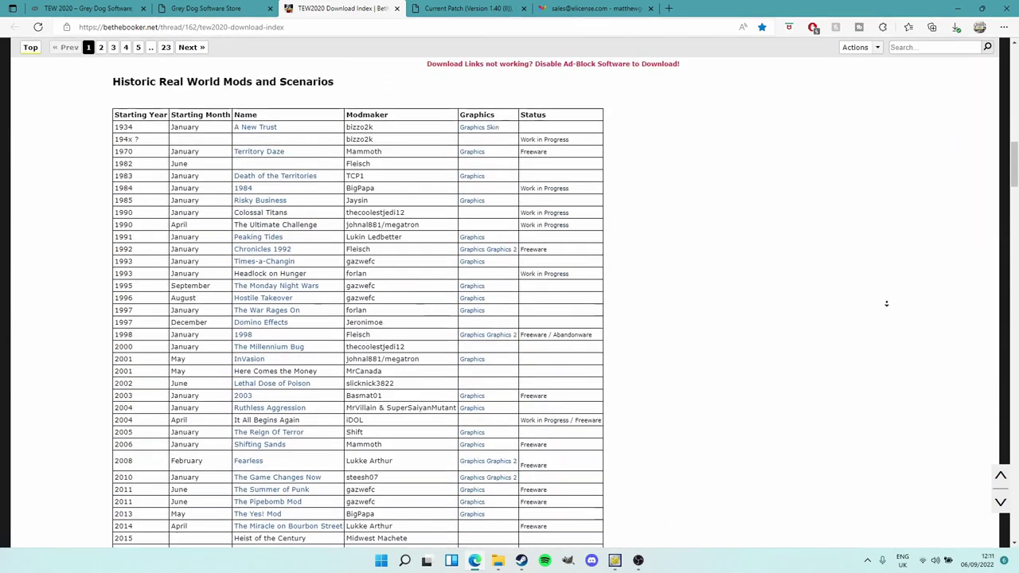
scroll(884, 292, "down", 1)
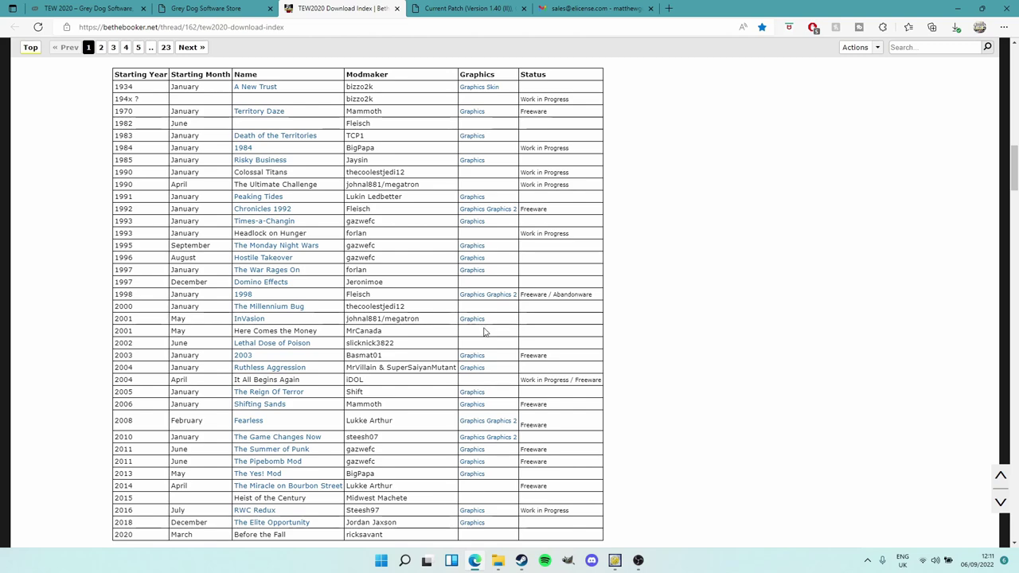
scroll(280, 194, "up", 2)
- Examine the Current Day and Alternative History mod tables, checking the 2022 releases, and dismiss the mail notification
scroll(281, 194, "down", 15)
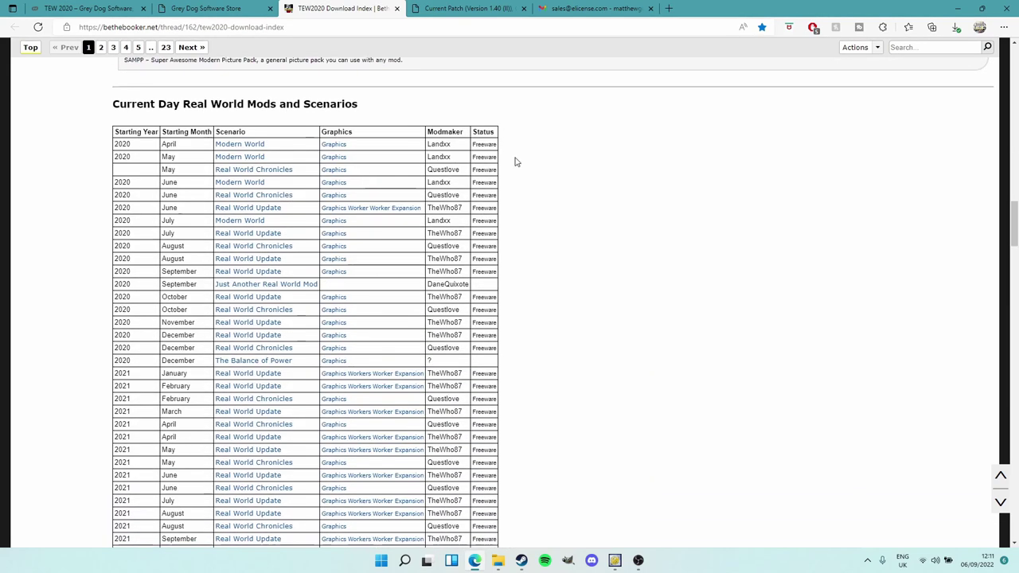
scroll(580, 187, "down", 4)
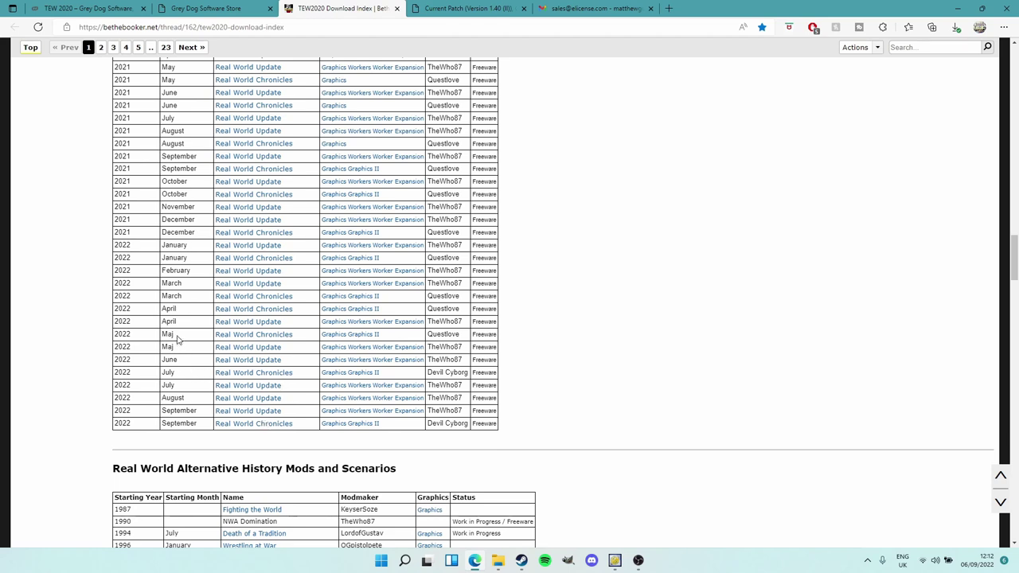
left_click_drag(182, 353, 199, 424)
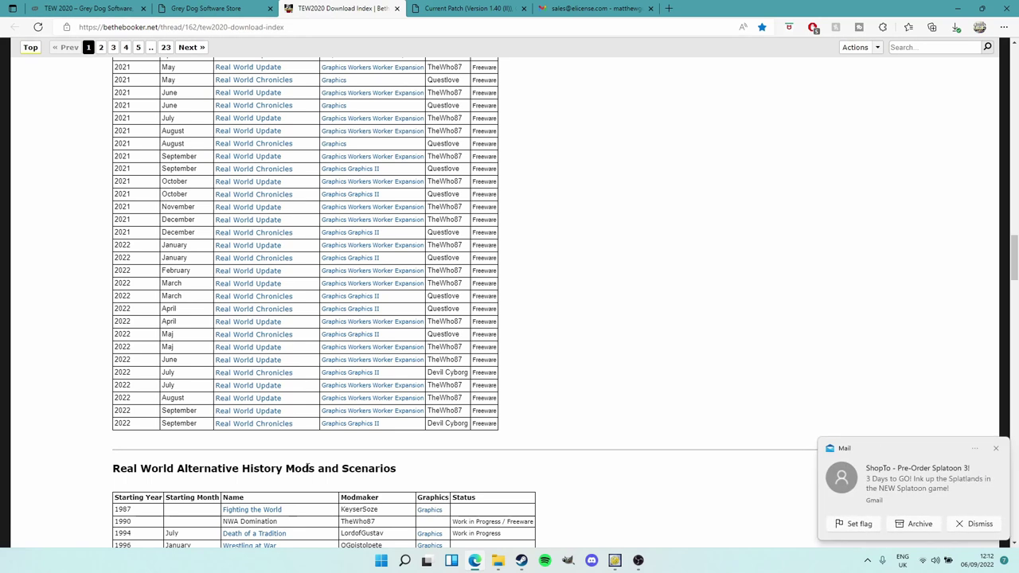
left_click(960, 524)
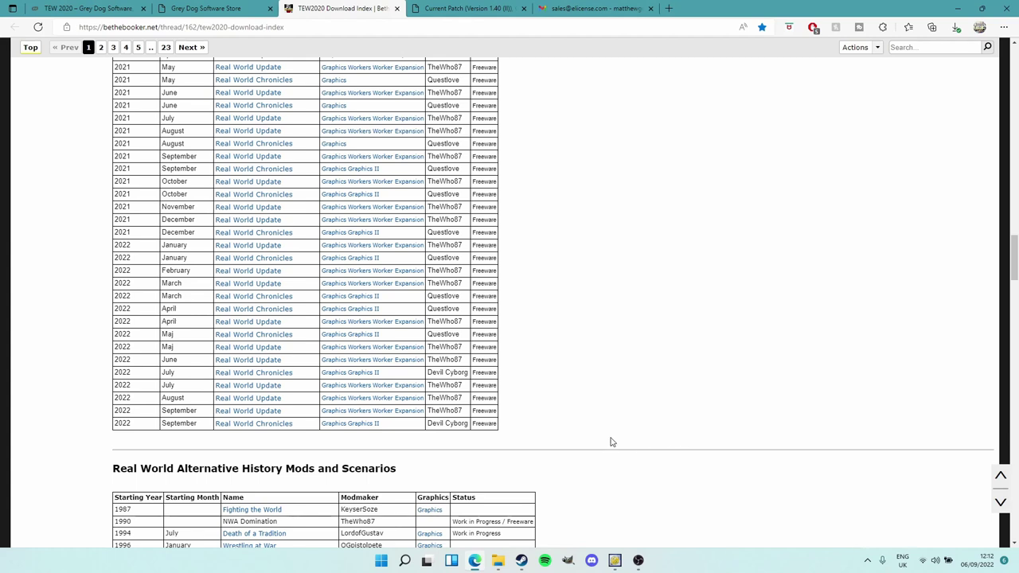
scroll(346, 420, "down", 5)
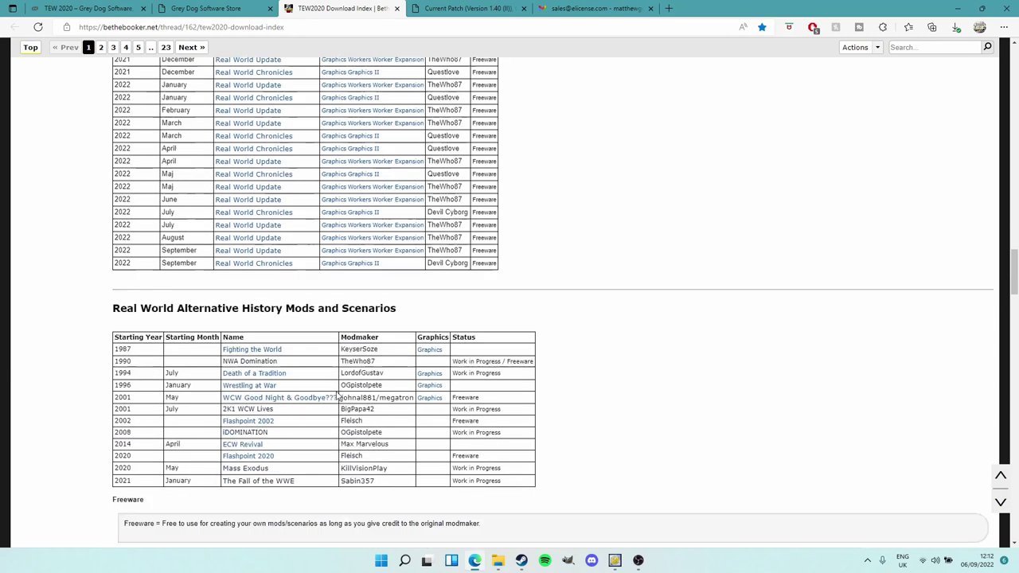
scroll(416, 417, "down", 2)
- Open the TEW2016 Download Index and look through its table of mods
scroll(527, 380, "up", 12)
scroll(527, 380, "up", 15)
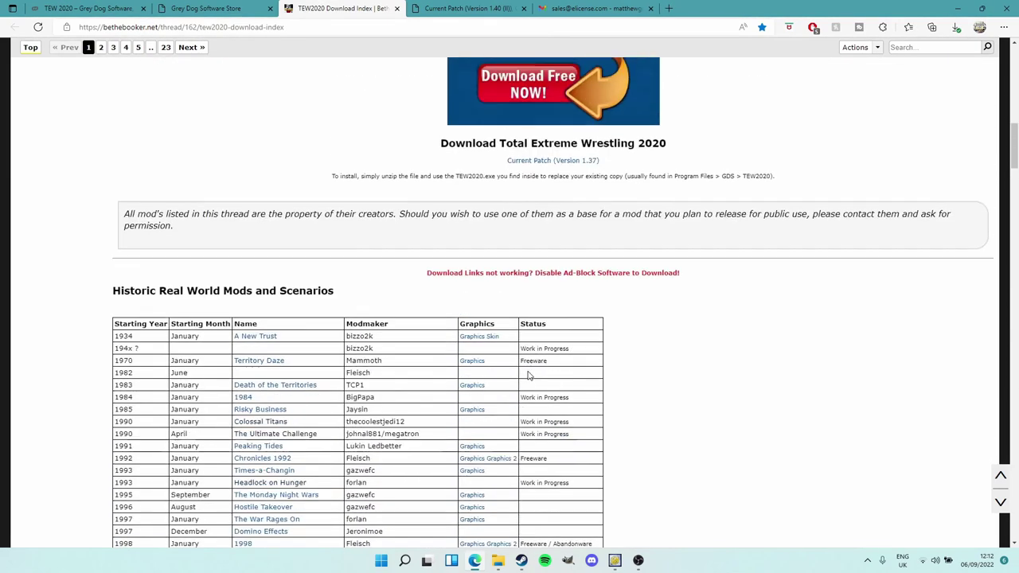
scroll(528, 367, "up", 3)
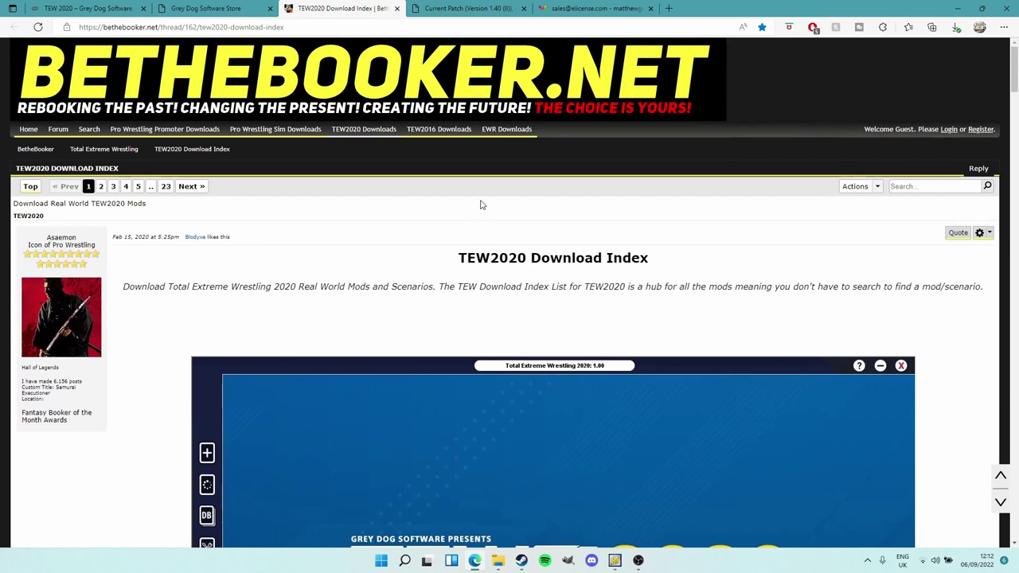
left_click(434, 139)
scroll(754, 225, "down", 2)
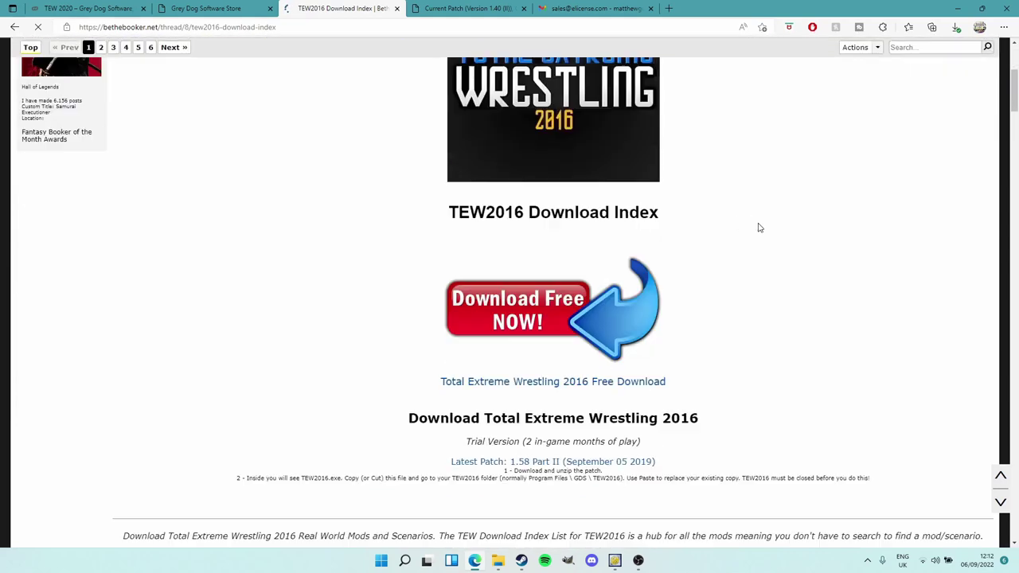
scroll(753, 224, "down", 10)
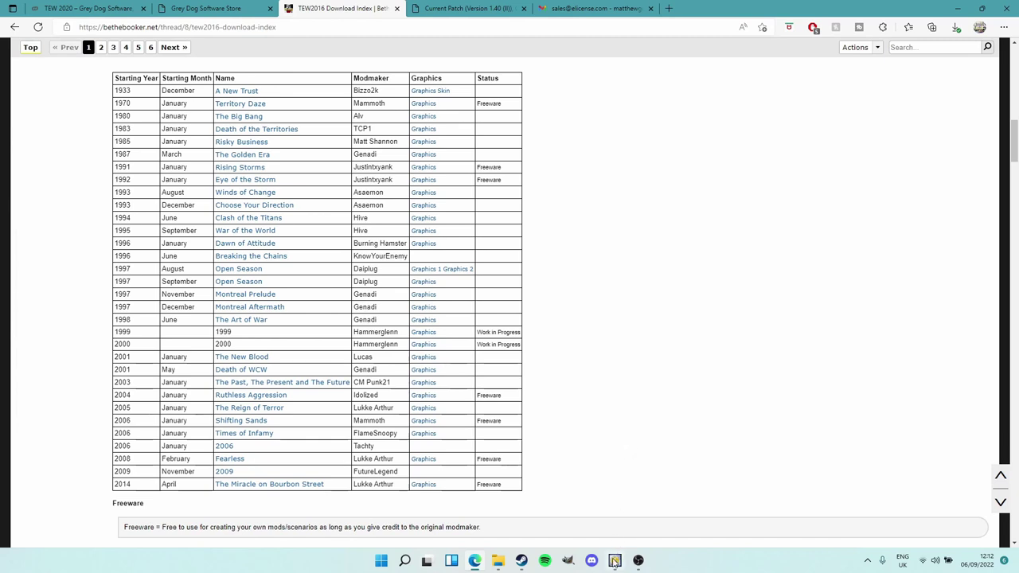
- Switch to TEW2020, view the database editor with its TEW2016 conversion option, and return to the web browser
mouse_move(614, 562)
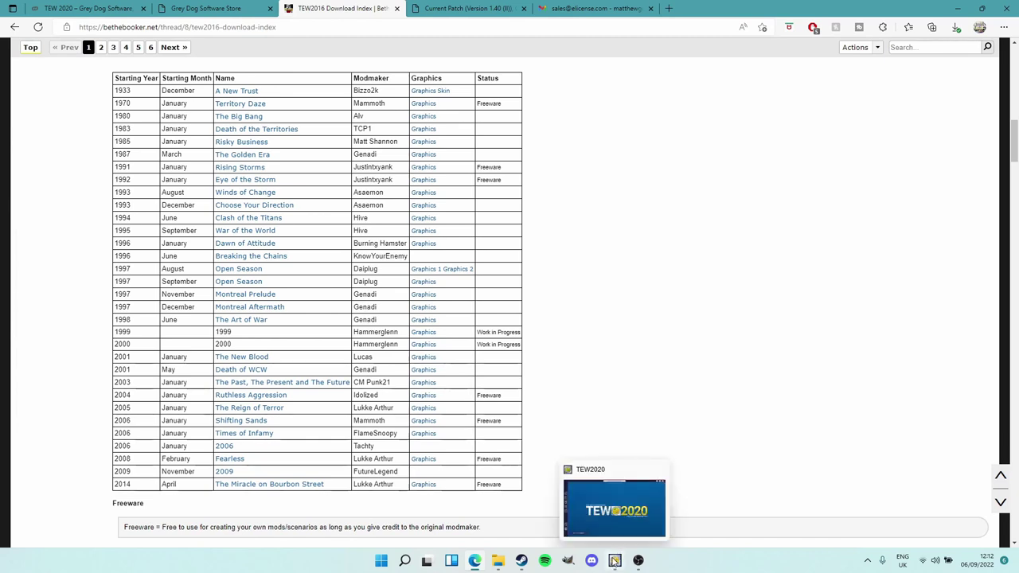
left_click(614, 562)
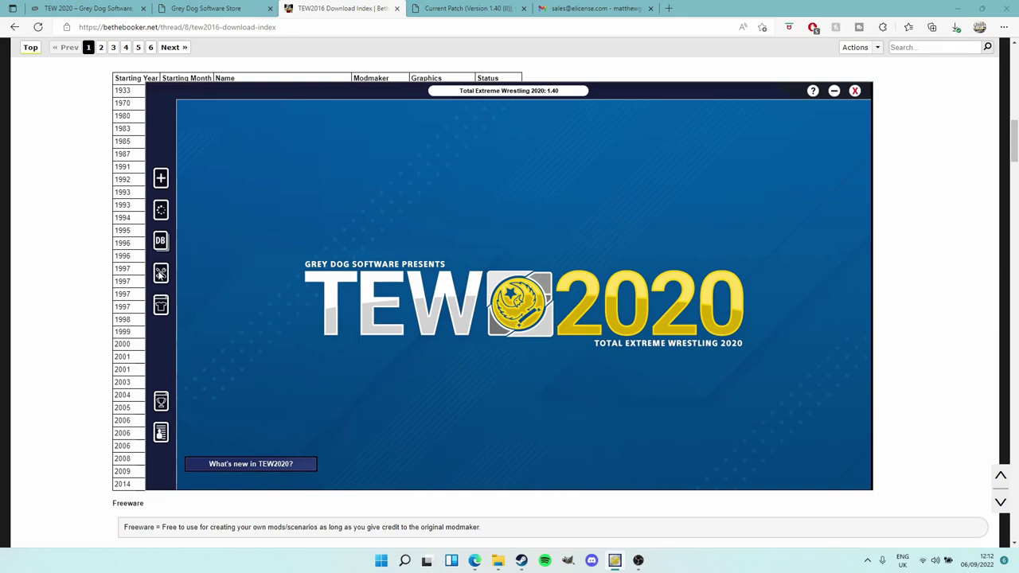
left_click(160, 274)
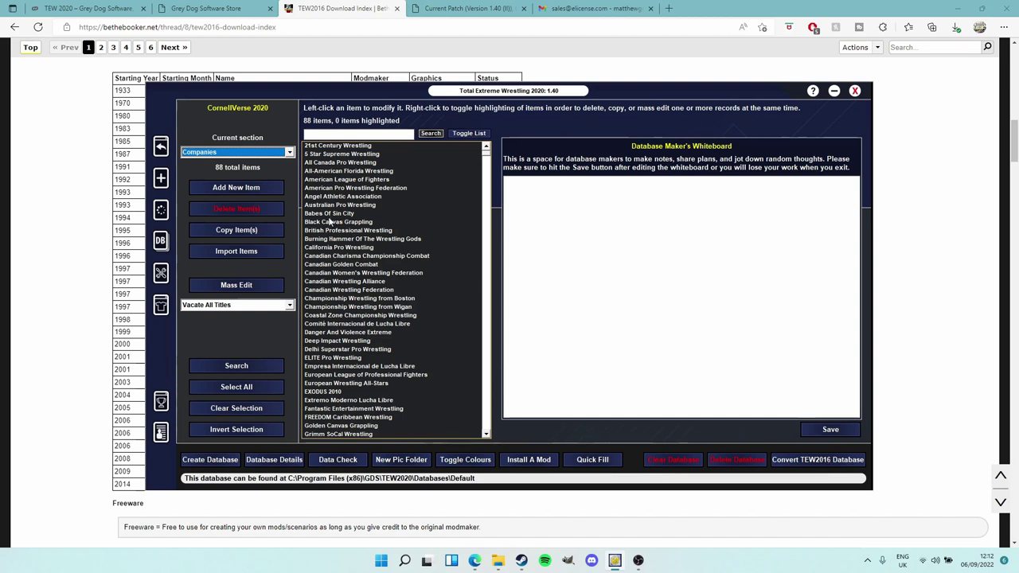
left_click(167, 149)
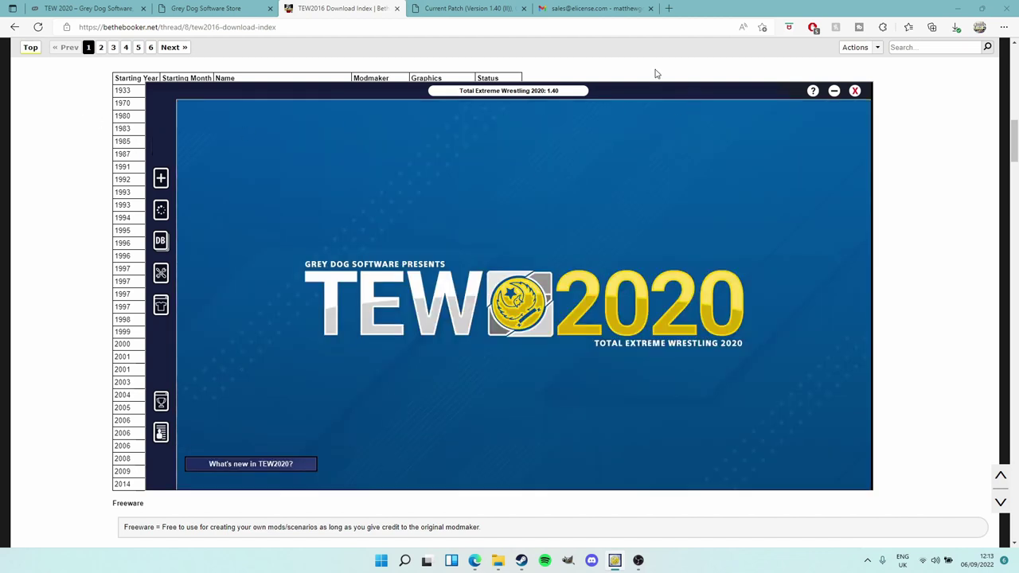
left_click(655, 73)
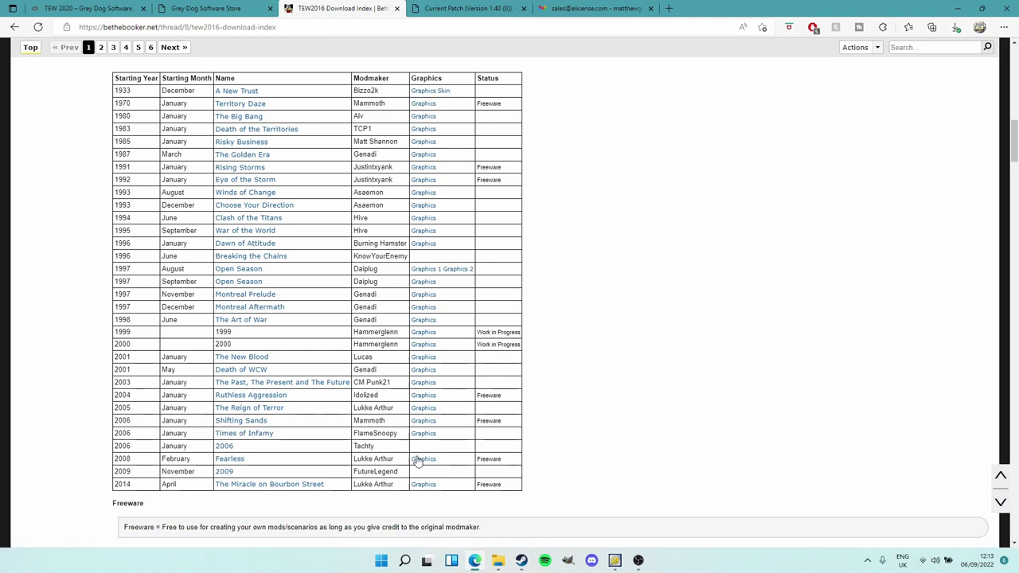
- Switch to the Downloads folder in File Explorer and expand last week's files to locate the downloaded mod archive
left_click(497, 561)
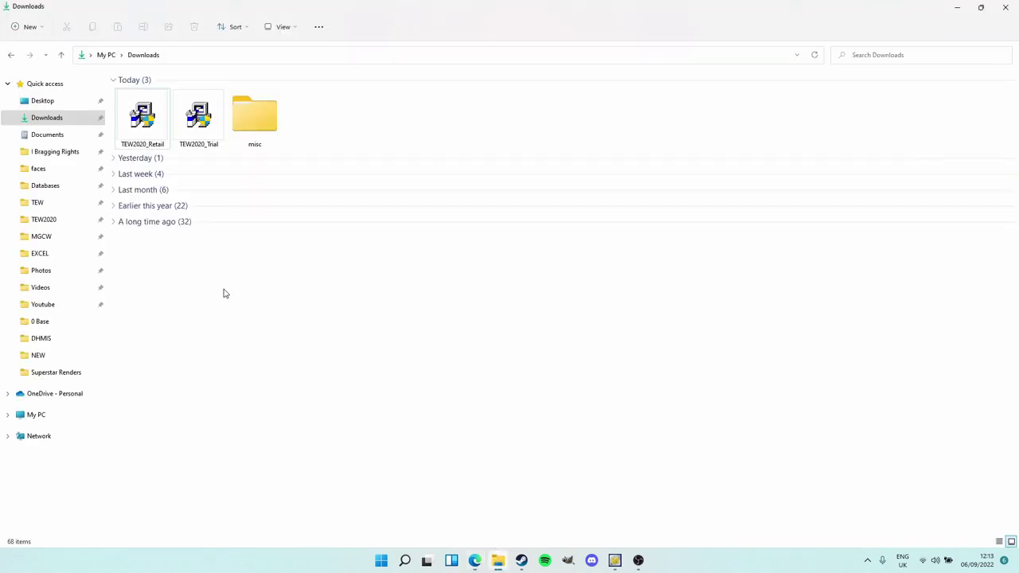
left_click(113, 174)
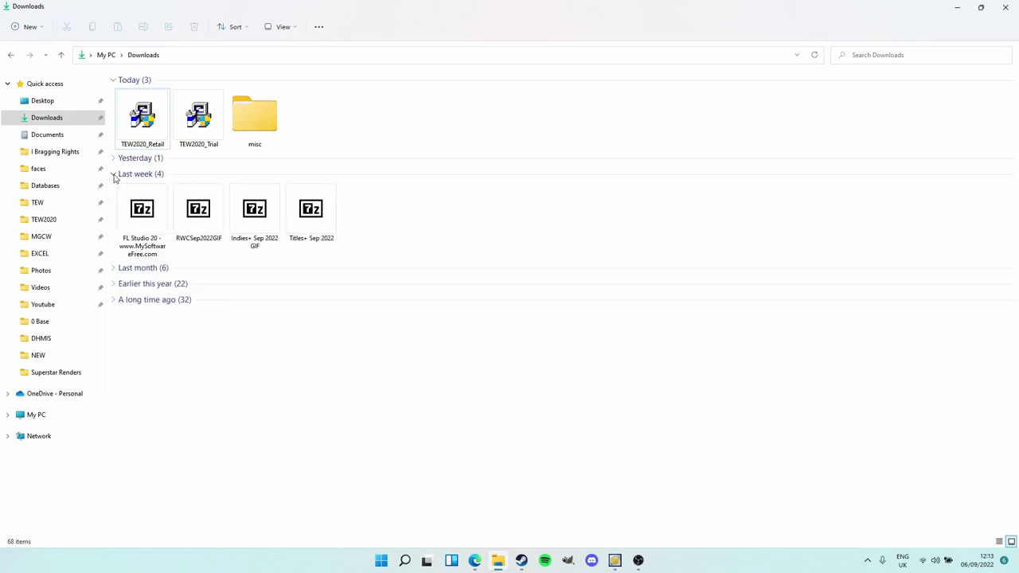
left_click(114, 268)
left_click(114, 269)
left_click(114, 285)
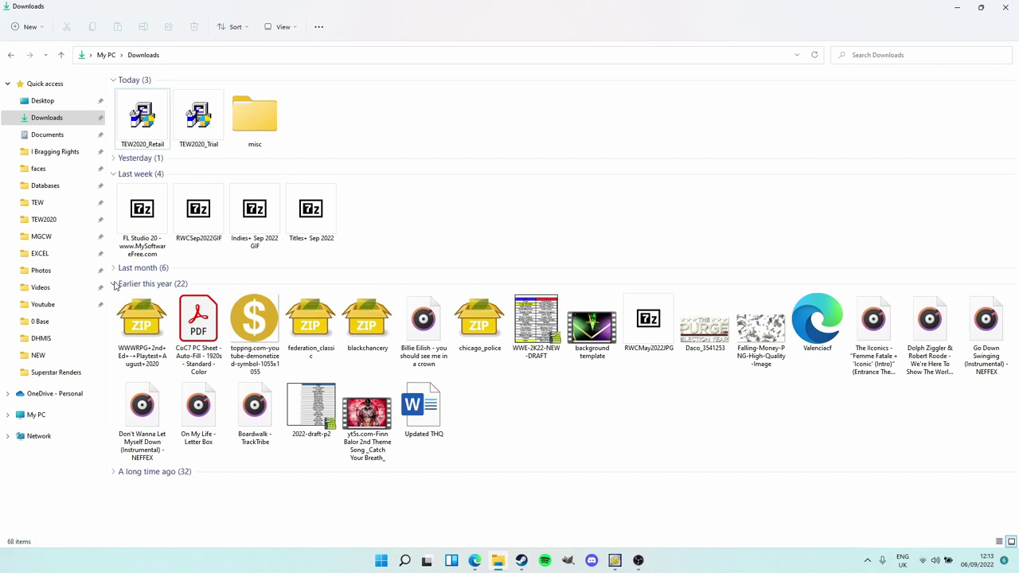
left_click(114, 285)
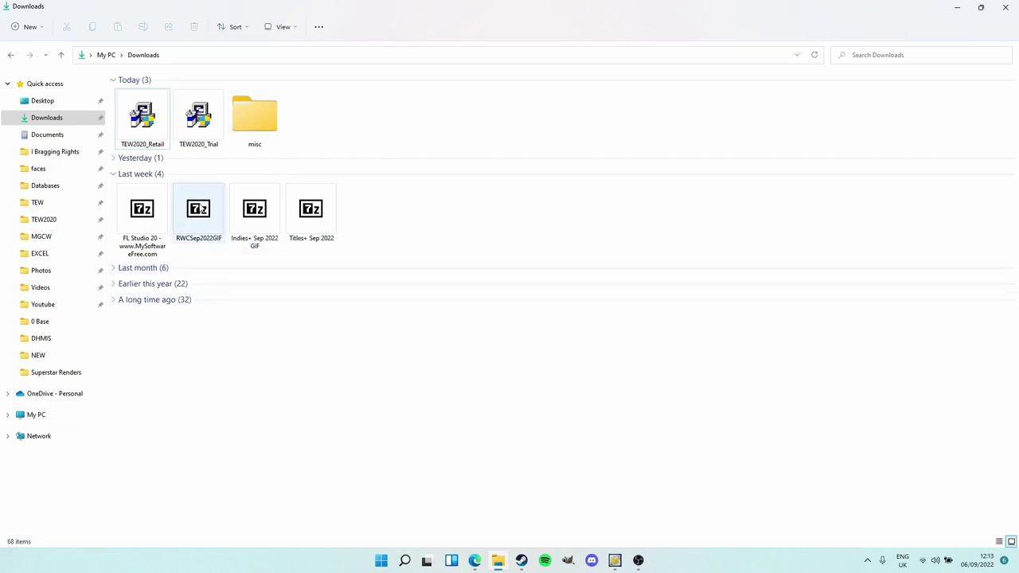
- Extract the RWCSep2022GIF archive into the Downloads folder with 7-Zip and close the archive
double_click(205, 213)
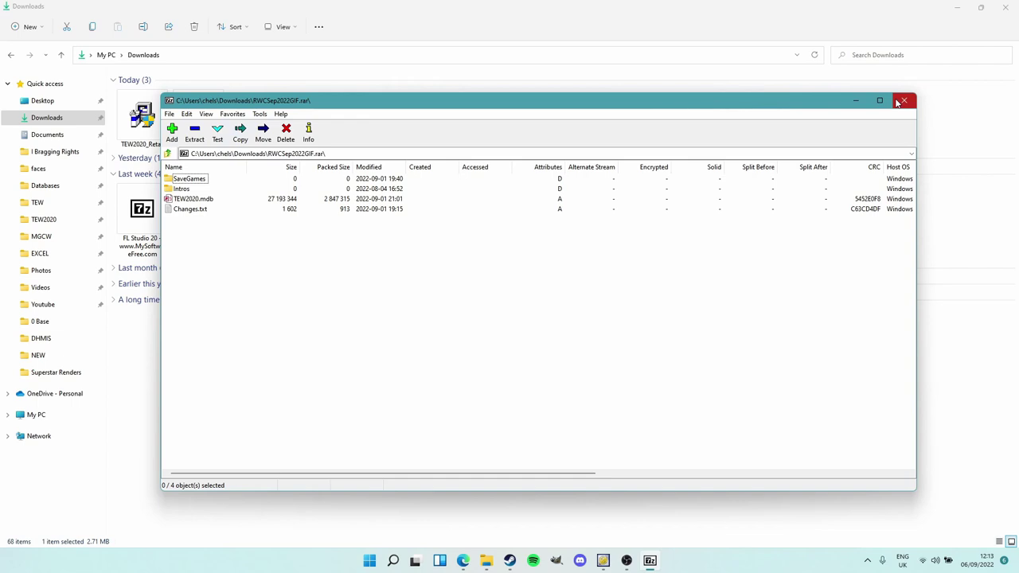
left_click(194, 134)
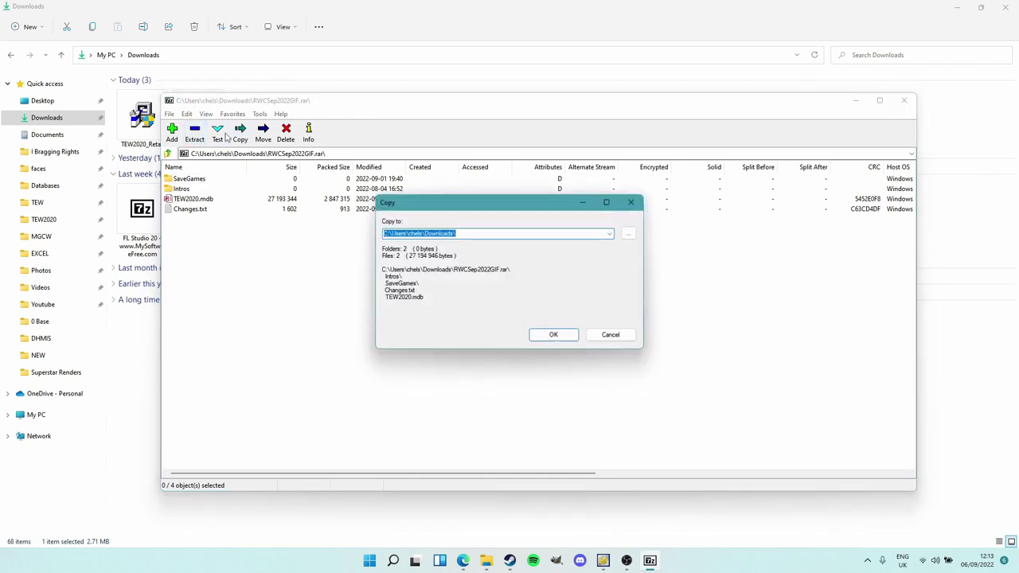
left_click(552, 334)
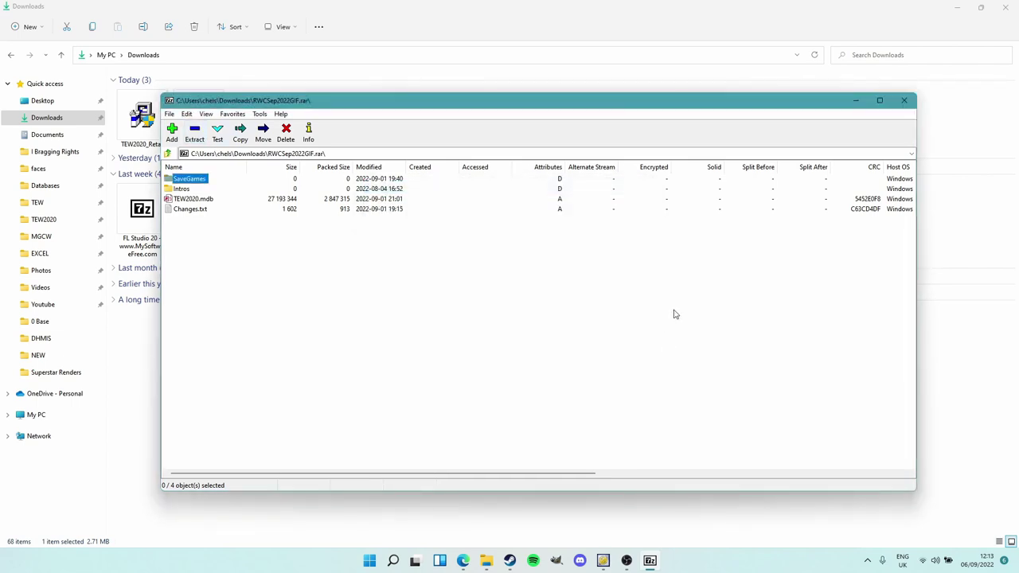
left_click(904, 101)
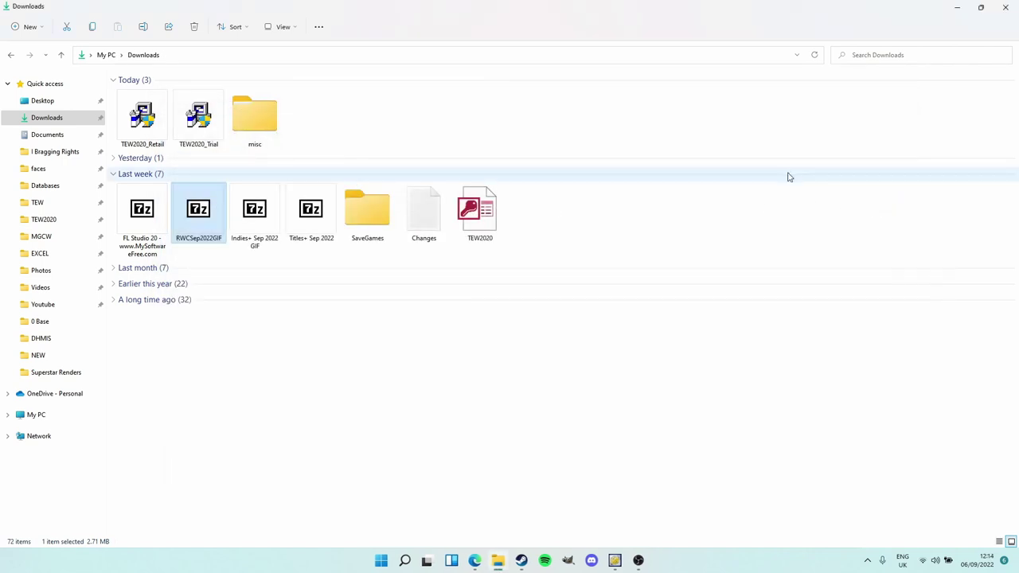
- Check the contents of the extracted SaveGames folder and reopen the RWCSep2022GIF archive
double_click(363, 225)
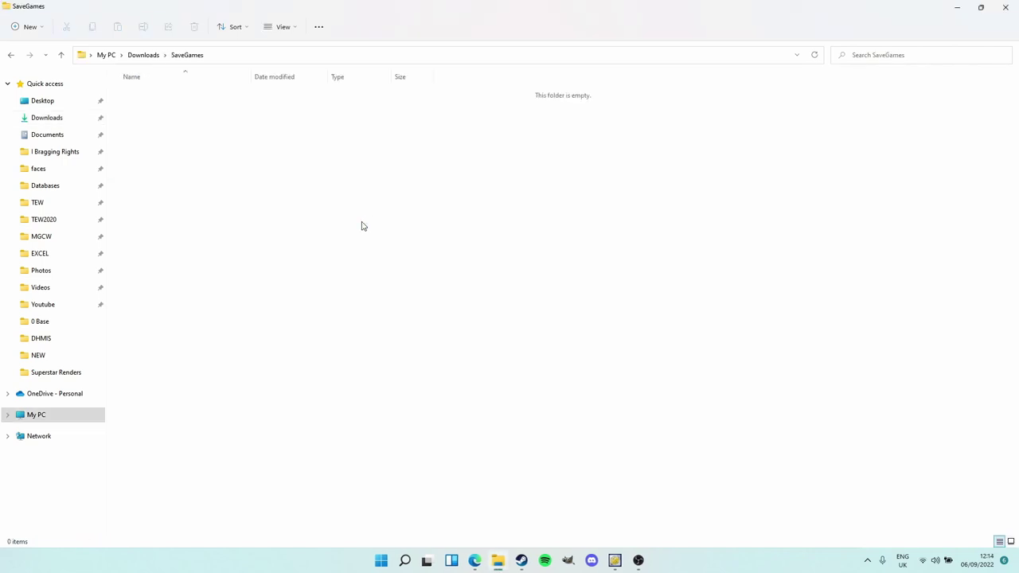
left_click(12, 59)
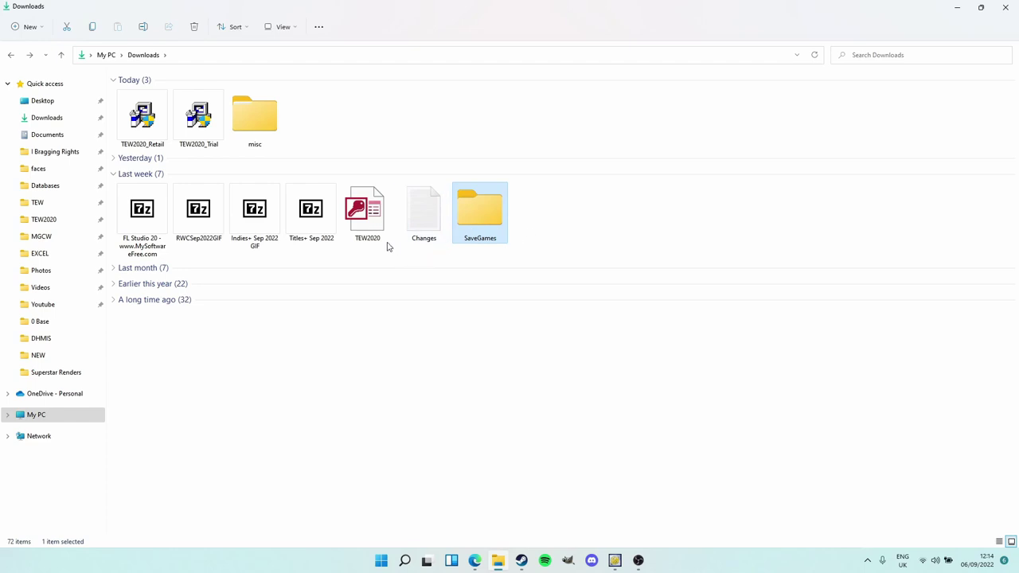
left_click(221, 232)
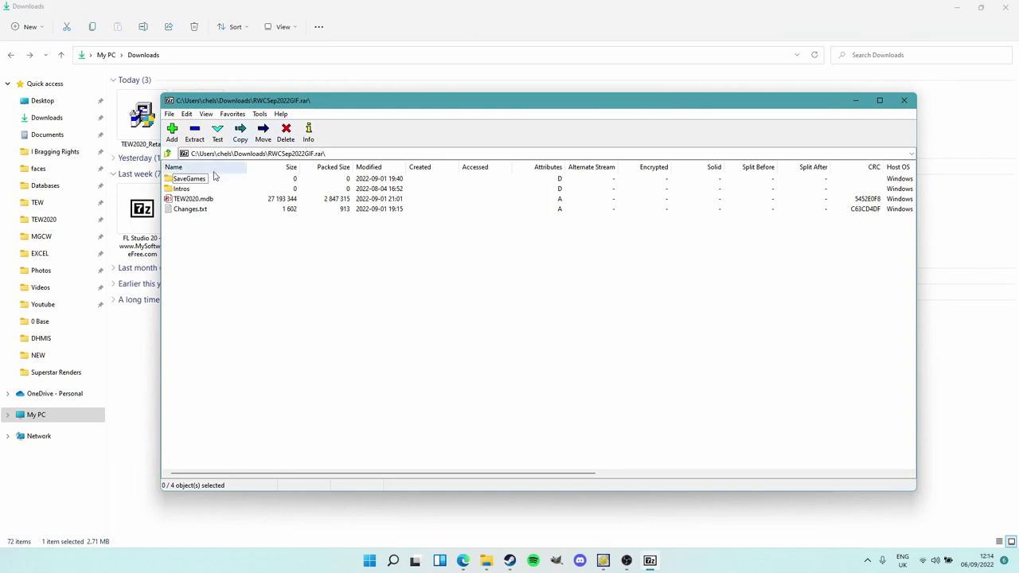
mouse_move(223, 237)
left_mouse_down()
mouse_move(168, 176)
mouse_move(211, 240)
left_mouse_up()
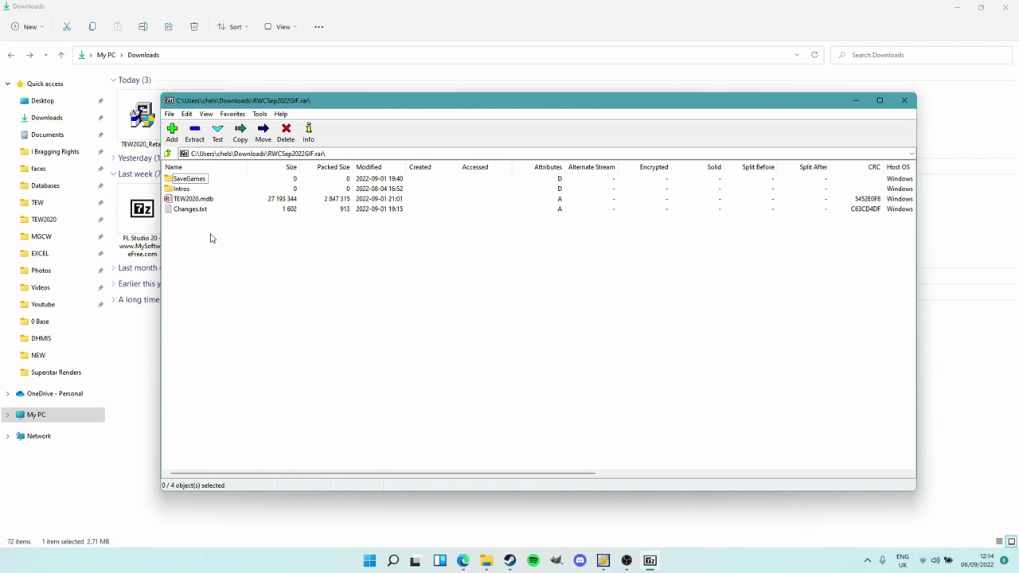
- Create a folder named RWC SEPT 22 in the Databases folder of the TEW2020 installation
left_click(44, 218)
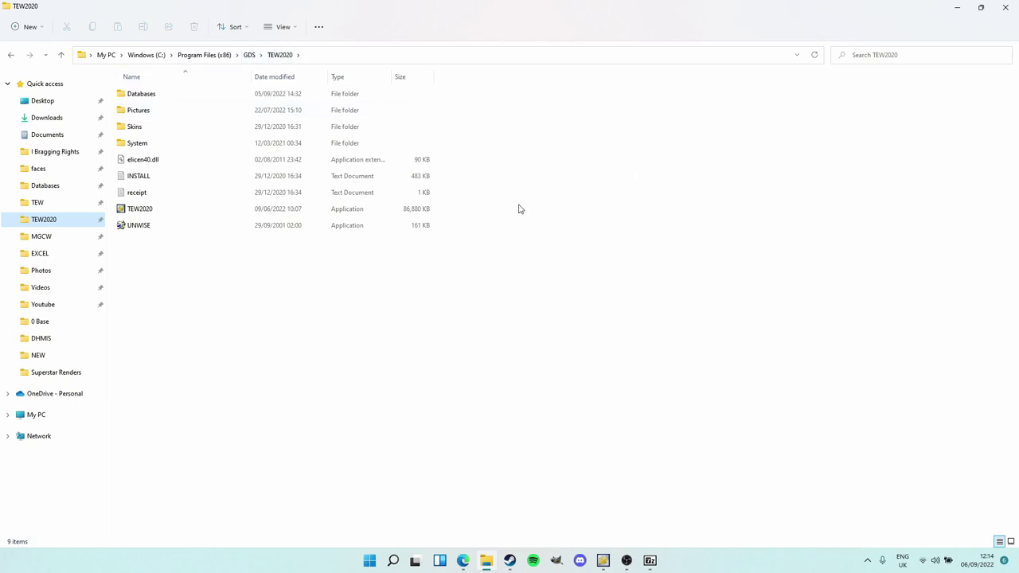
double_click(167, 101)
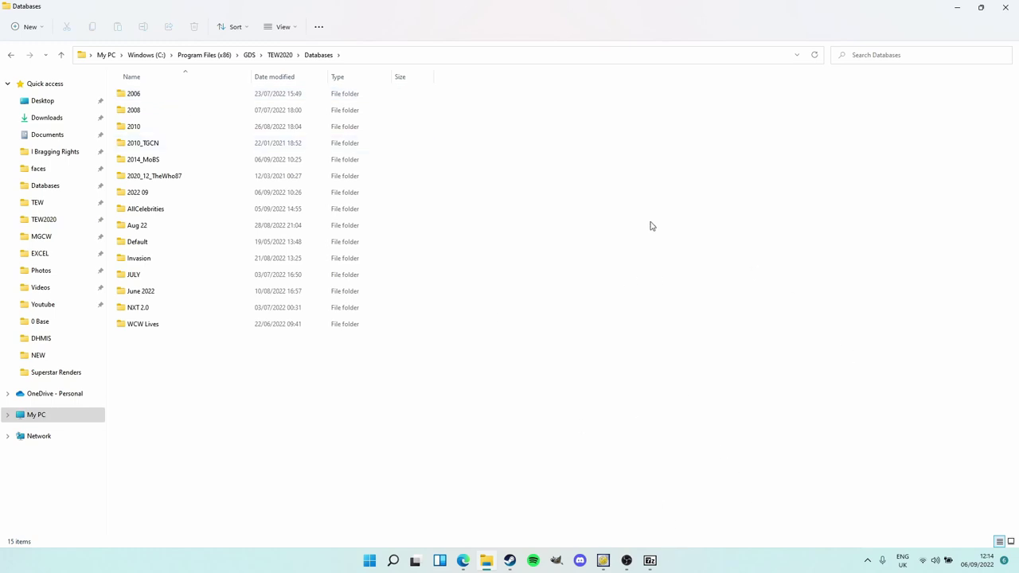
left_click(649, 561)
left_click(83, 5)
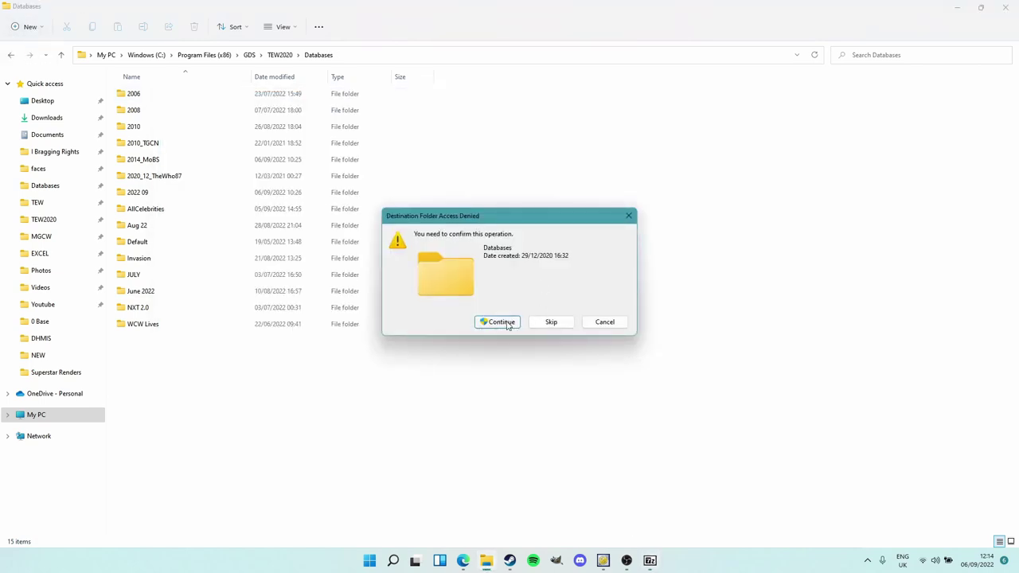
left_click(507, 321)
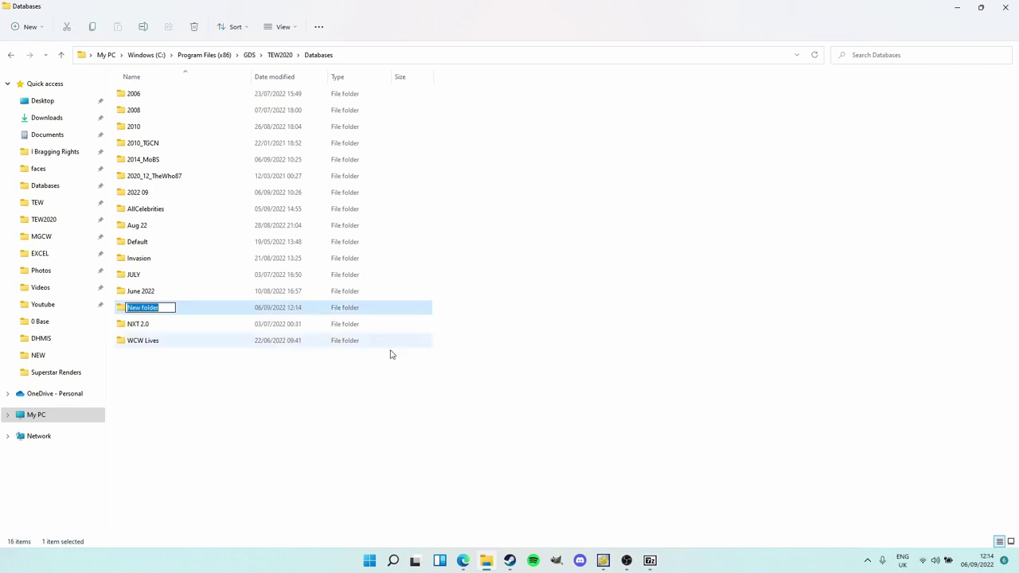
type("RWC")
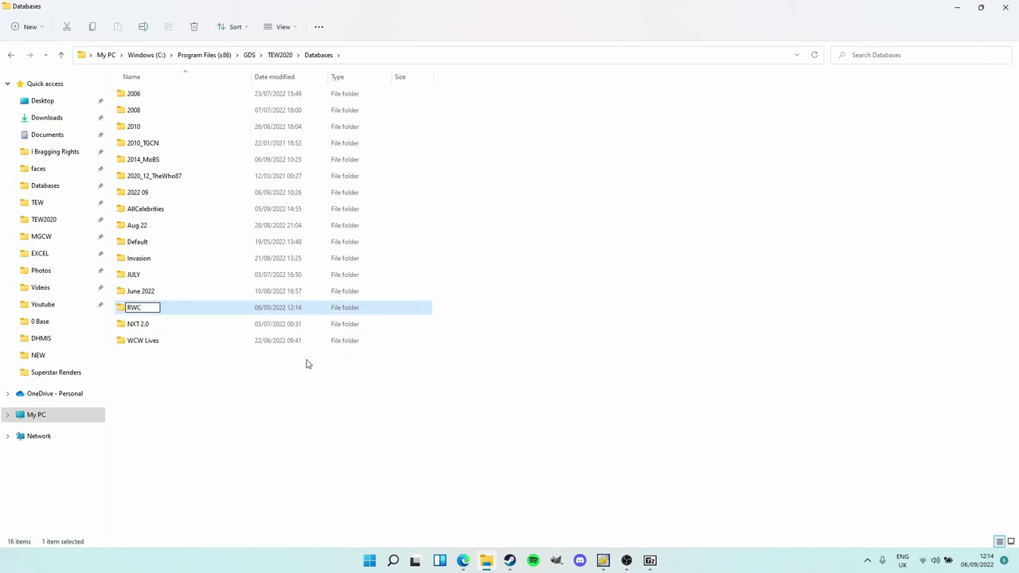
type(" SEPT 22")
key("Return")
- Extract the contents of the open 7-Zip archive into the RWC SEPT 22 folder and open that folder
left_click(650, 561)
left_click_drag(233, 279, 148, 329)
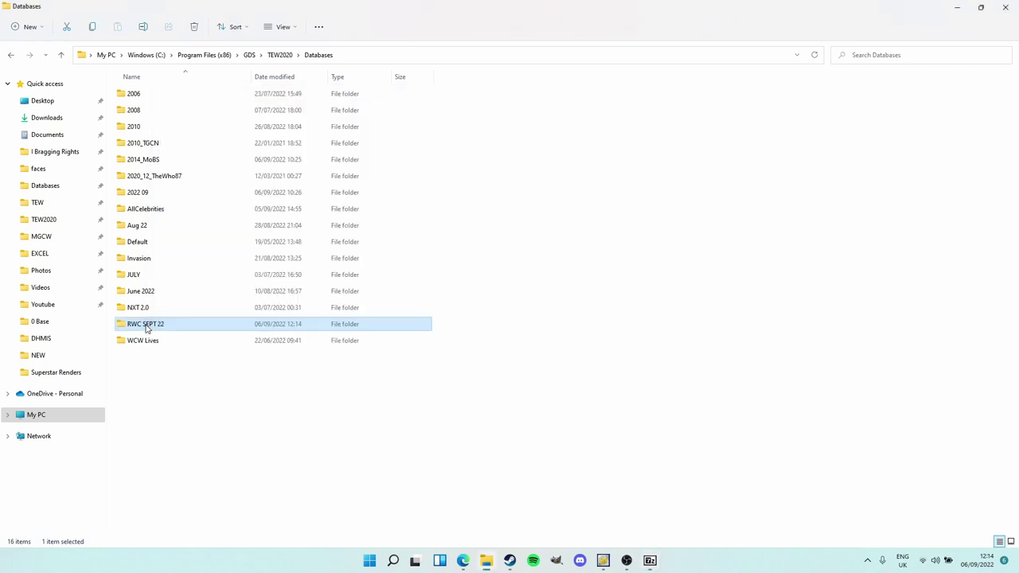
left_click(477, 228)
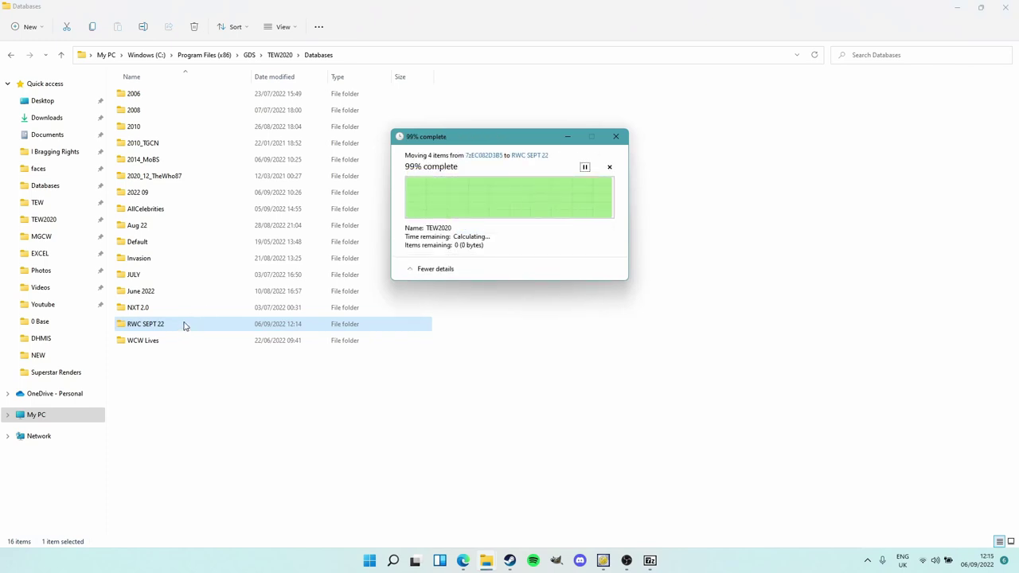
double_click(184, 326)
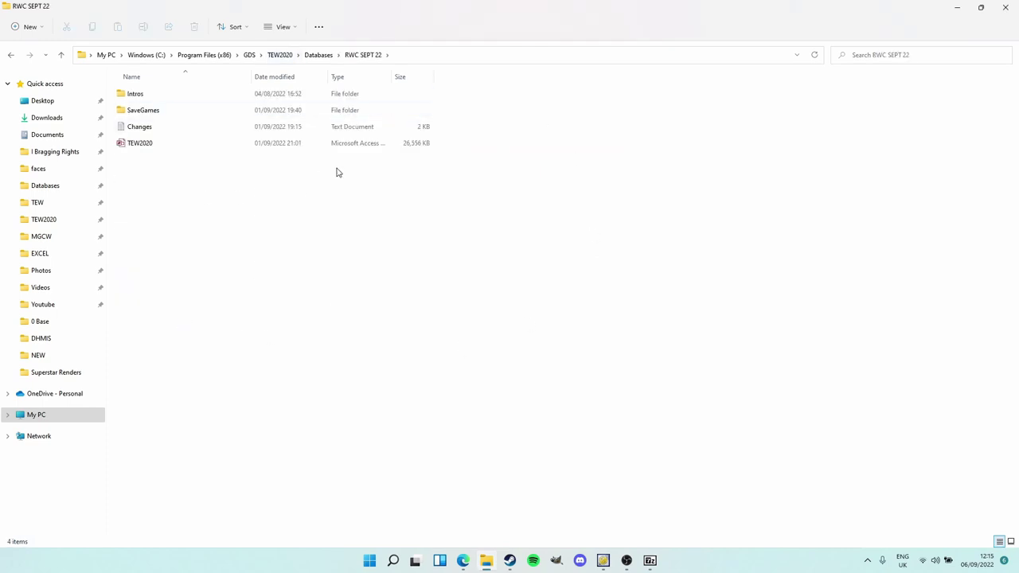
- Switch to TEW2020, make RWC SEPT 22 the database in use and open it in the database editor
left_click(602, 561)
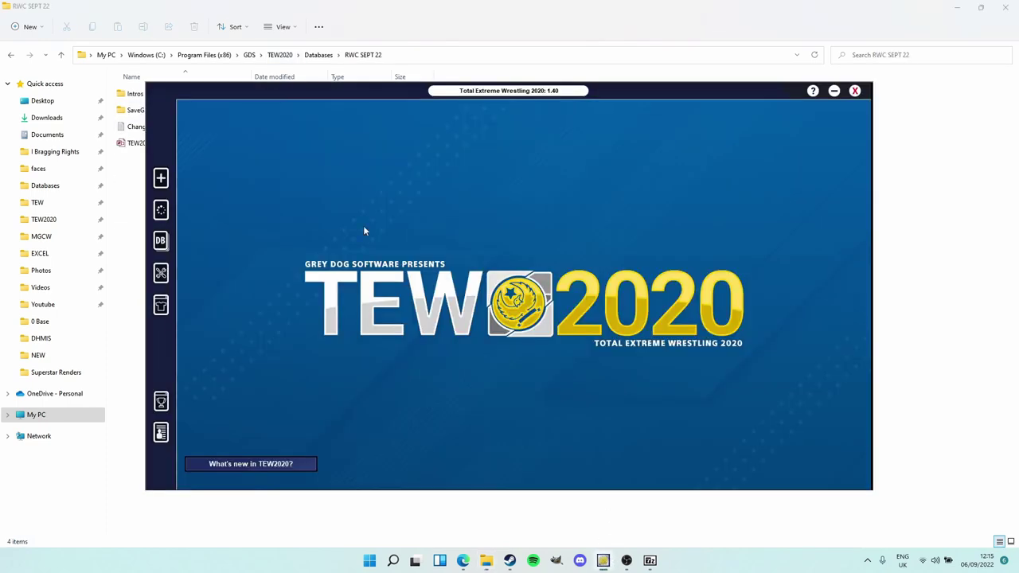
left_click(163, 247)
left_click(523, 391)
left_click(523, 392)
left_click(523, 392)
left_click(314, 366)
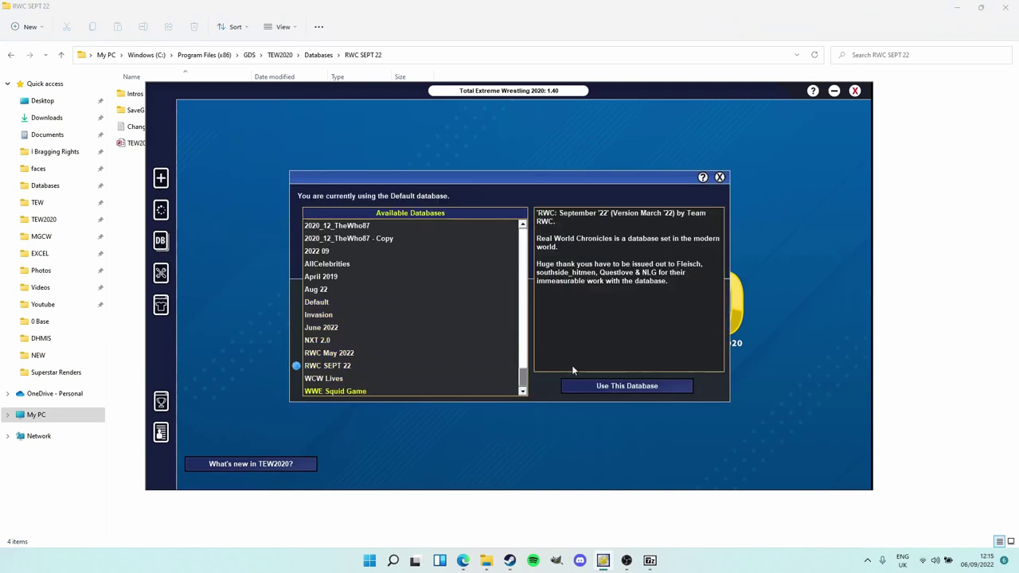
left_click(596, 390)
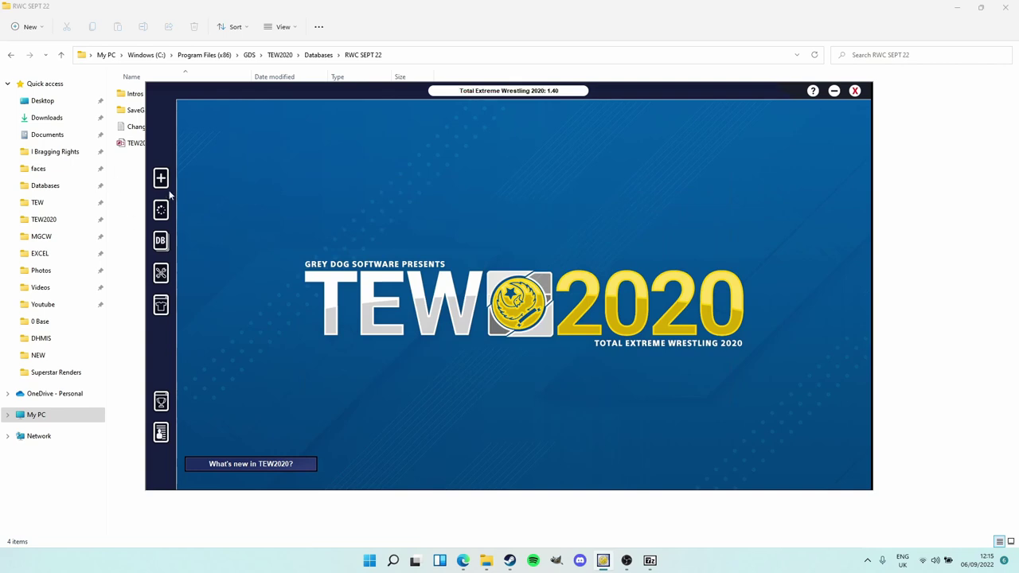
left_click(161, 273)
- Switch to File Explorer and review the graphics folders in the Pictures folder of the TEW2020 installation
left_click(316, 6)
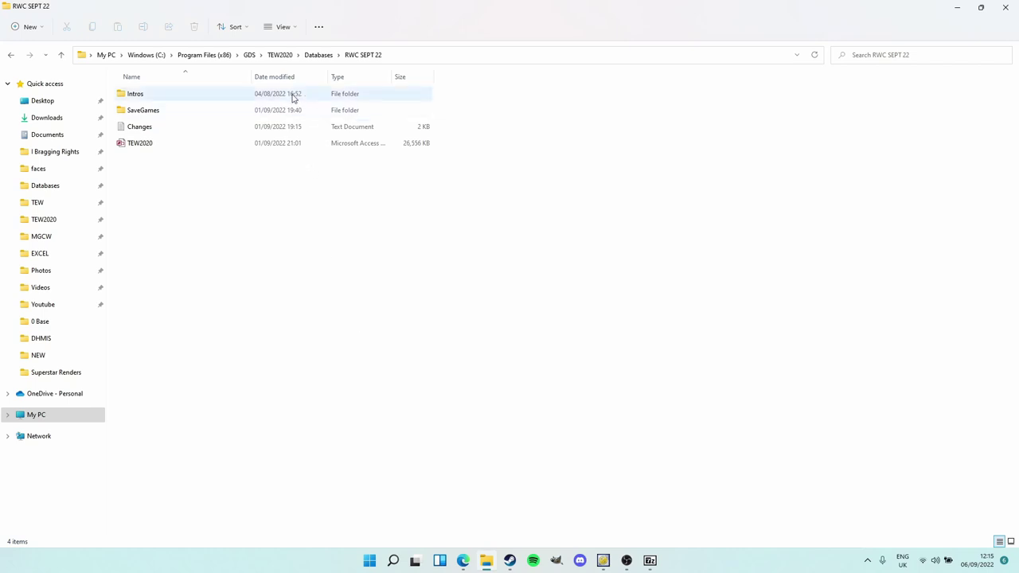
left_click(285, 55)
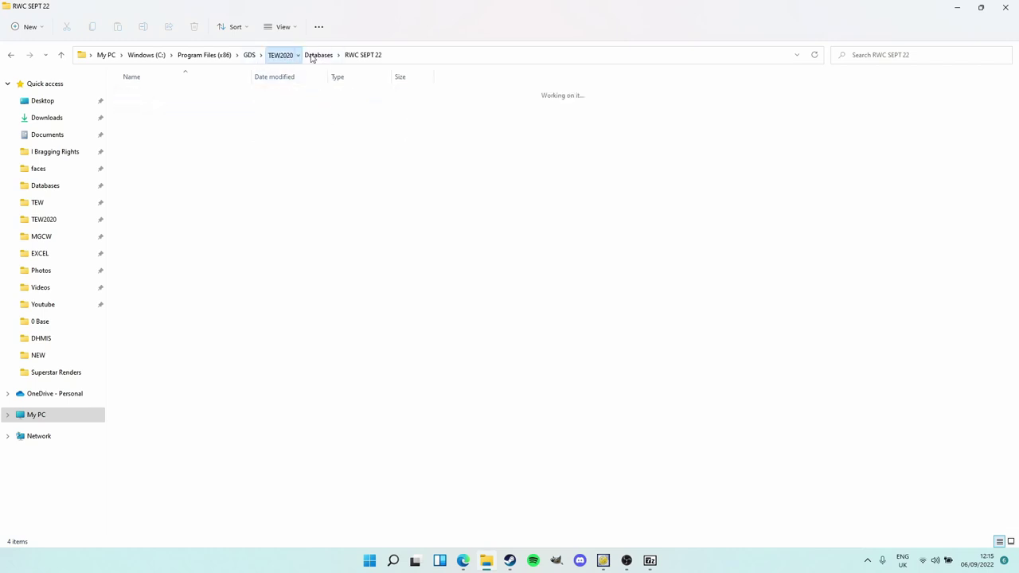
double_click(175, 111)
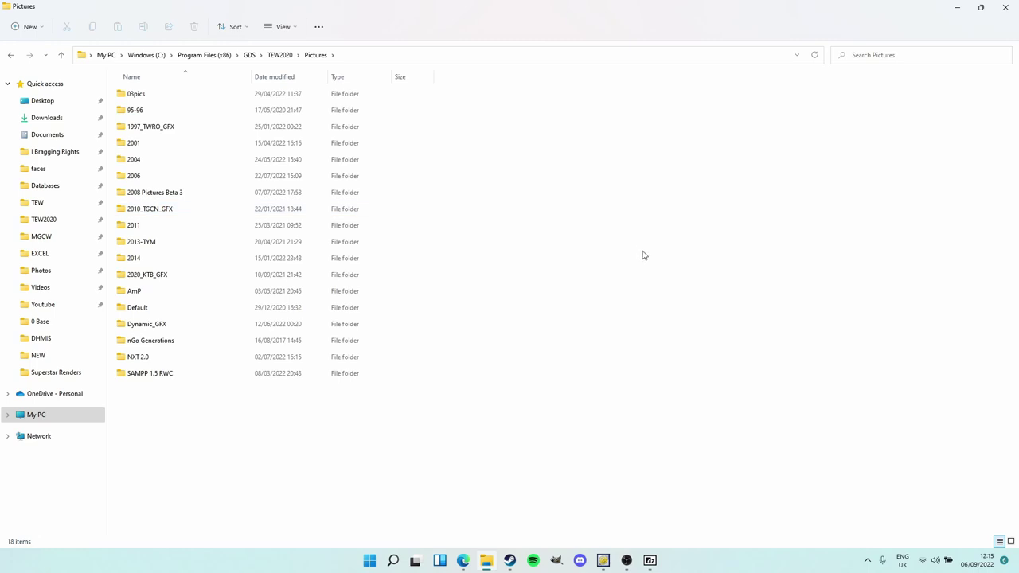
left_click_drag(585, 110, 475, 367)
left_click_drag(495, 92, 517, 379)
- Close the 7-Zip archive window and check the All Elite Wrestling company record in the TEW2020 editor
left_click(462, 561)
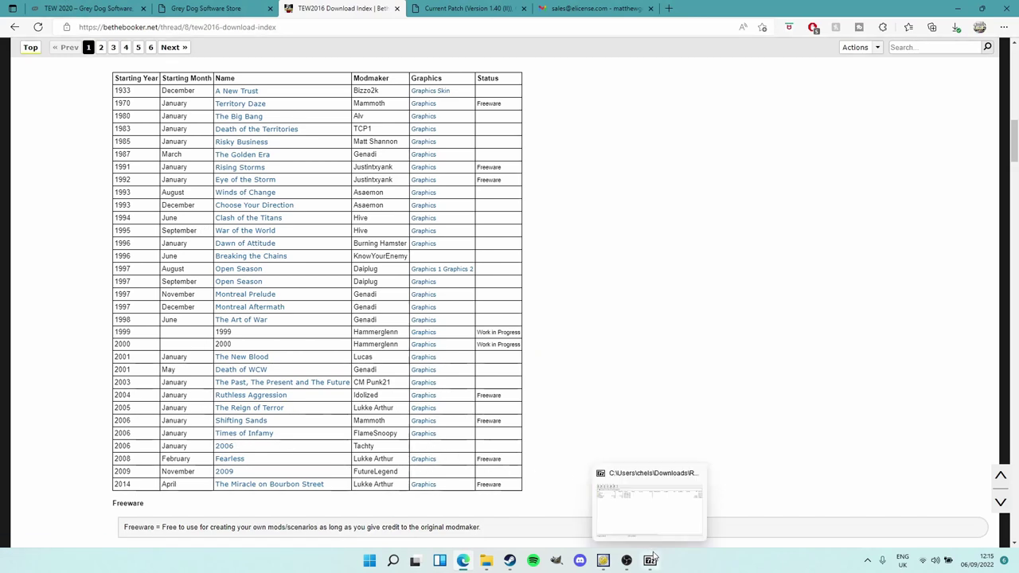
left_click(603, 560)
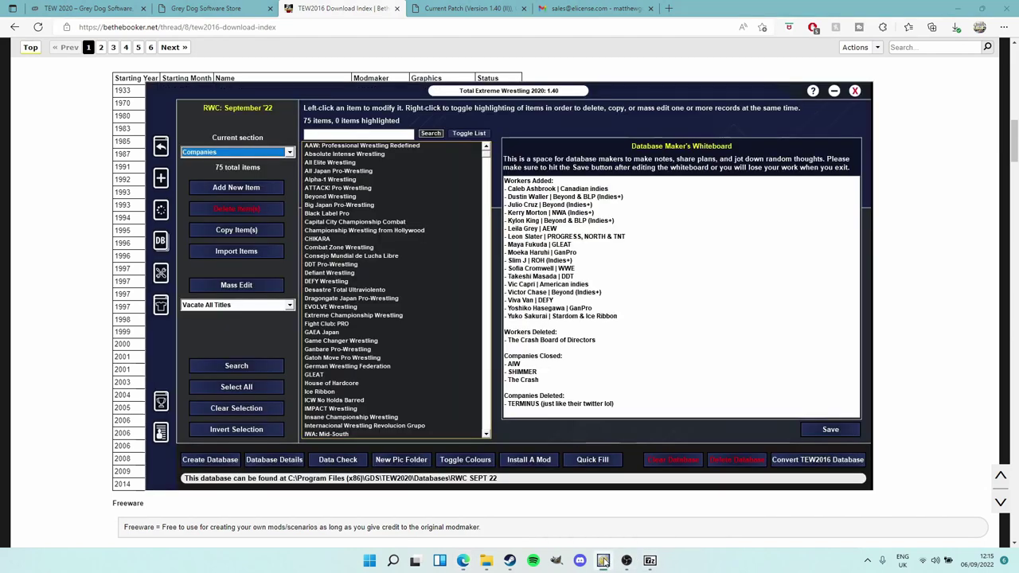
left_click(649, 561)
left_click(903, 98)
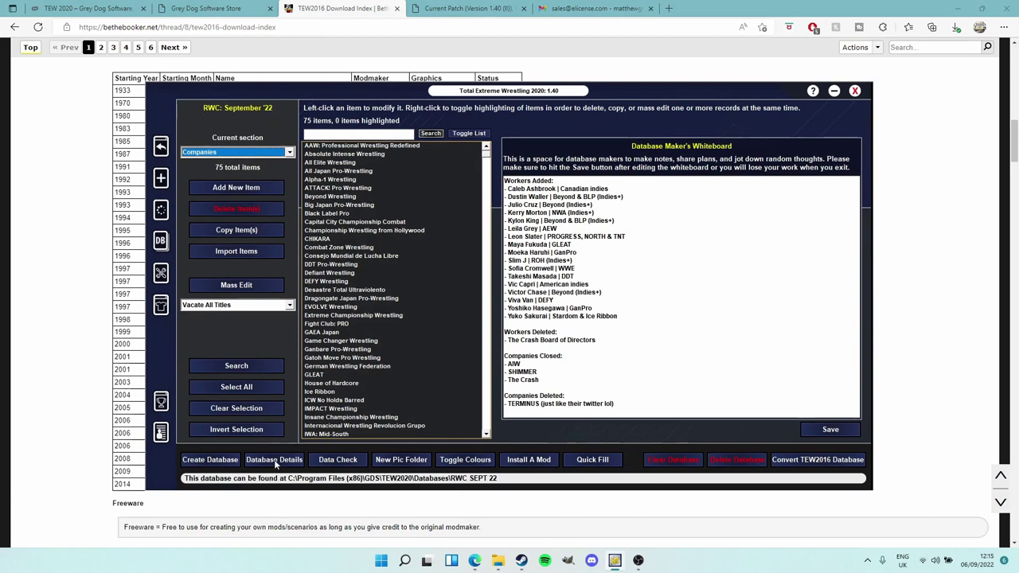
left_click(324, 163)
left_click(825, 108)
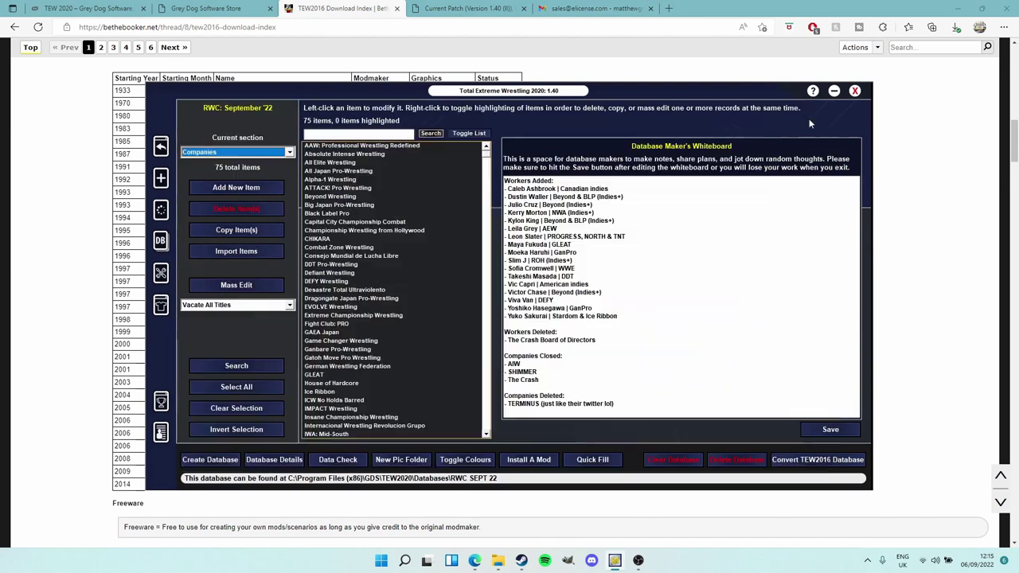
- Set the picture folder to Dynamic_GFX in the RWC: September '22 database details and save them
left_click(269, 462)
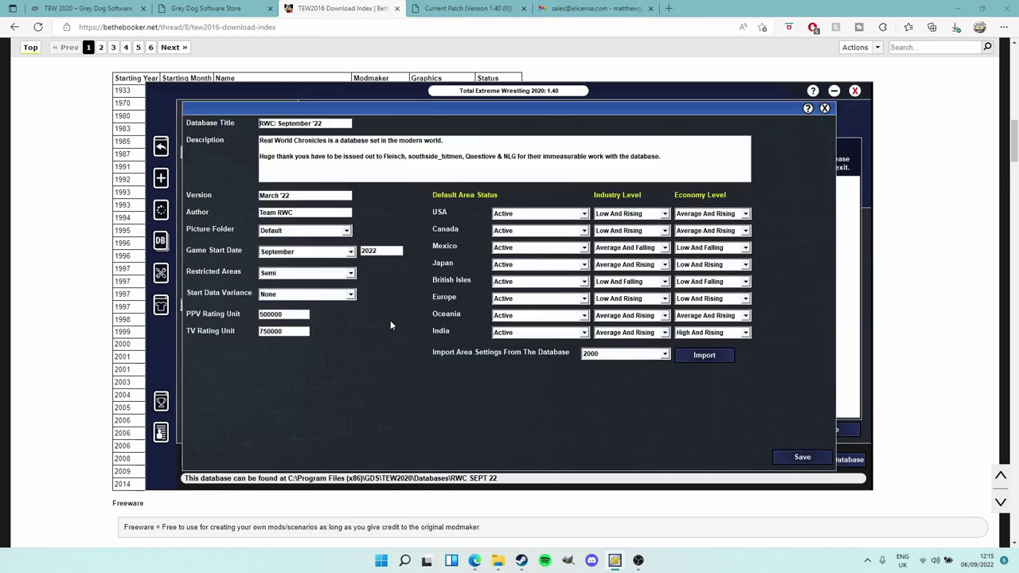
left_click(314, 232)
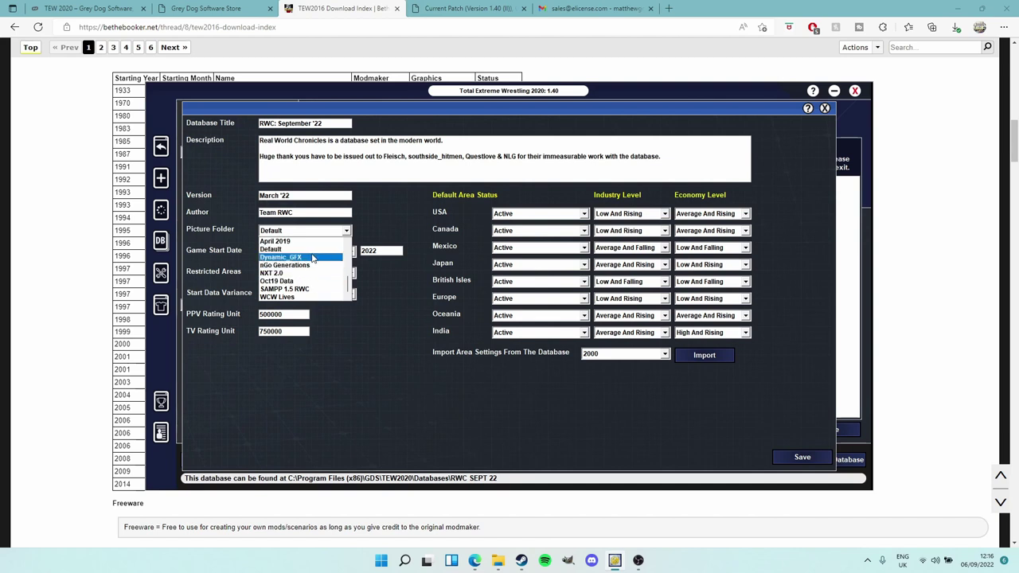
left_click(302, 261)
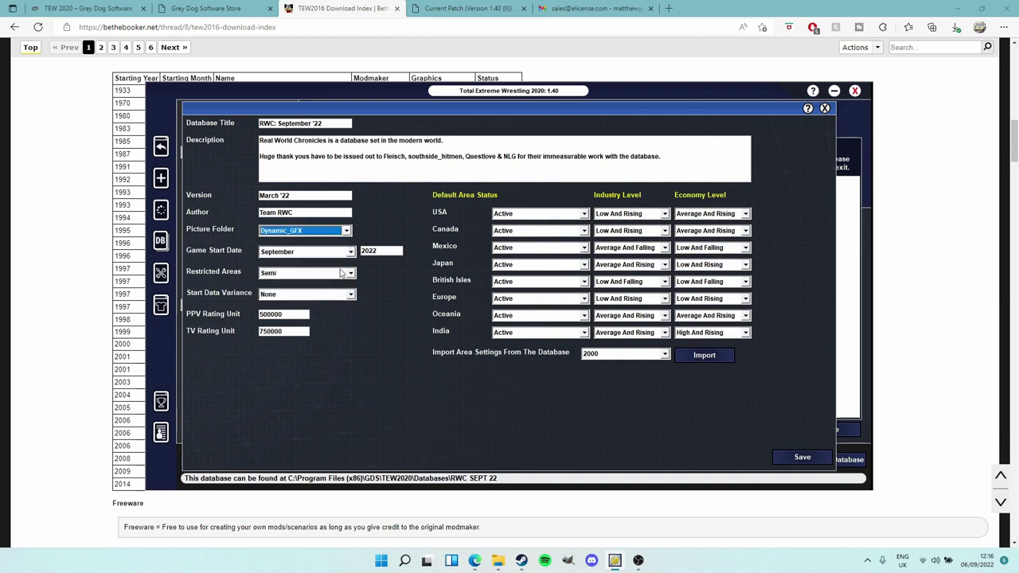
left_click(802, 457)
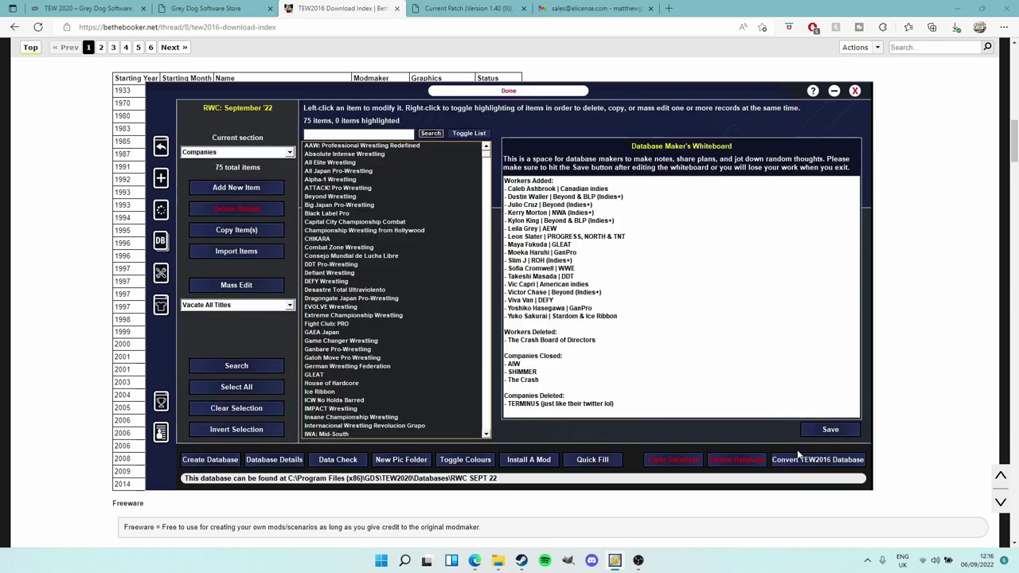
- Check the pictures in the All Elite Wrestling company record and the Ace Romero worker record, closing both without saving
left_click(321, 163)
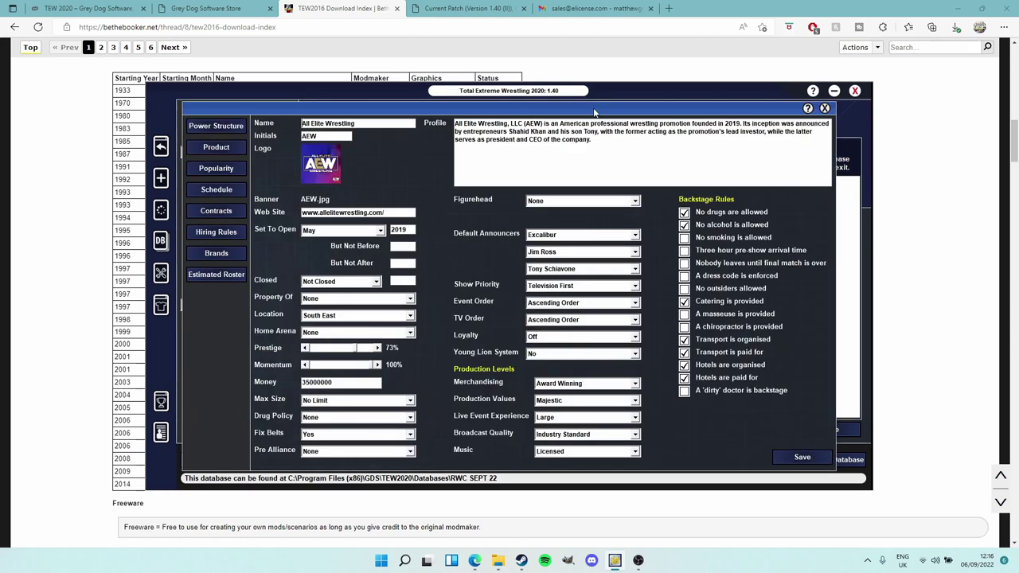
left_click(825, 108)
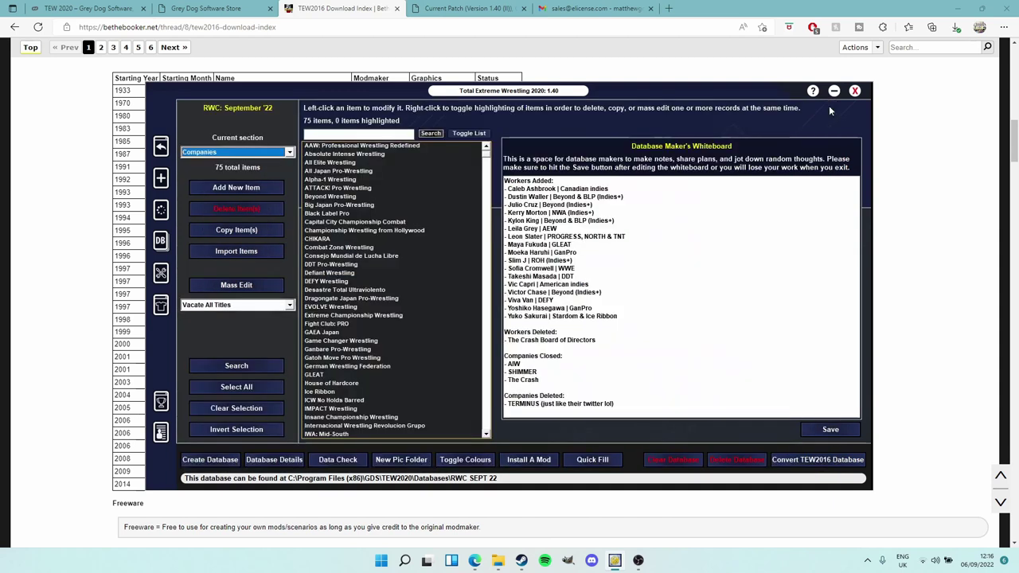
left_click(238, 151)
left_click(211, 218)
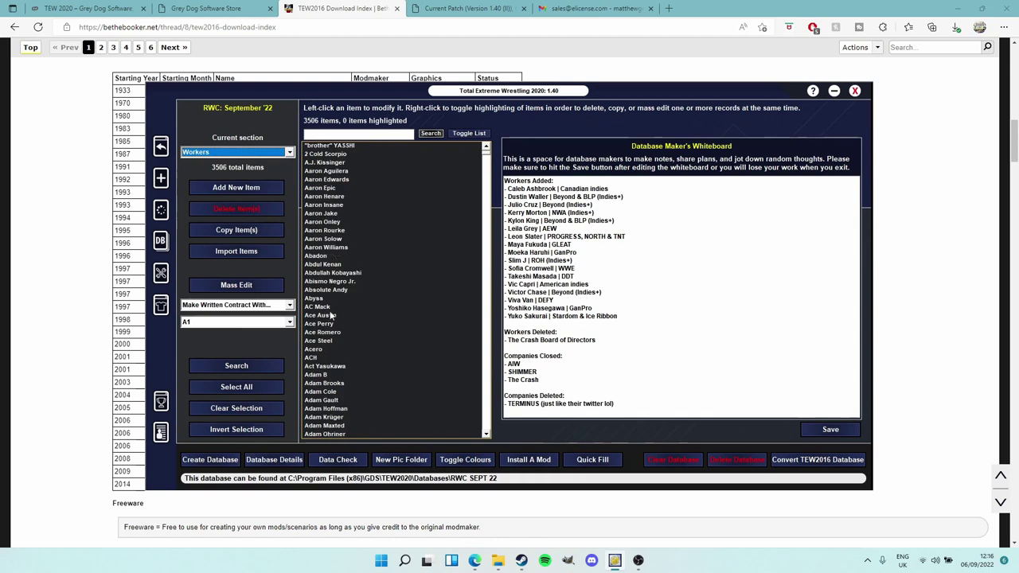
left_click(345, 335)
left_click(825, 109)
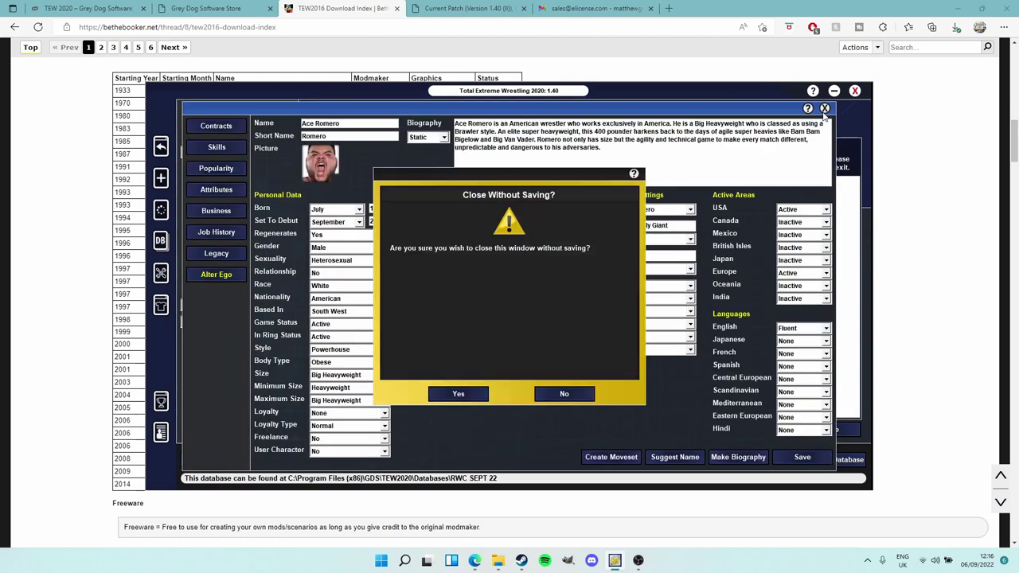
left_click(458, 395)
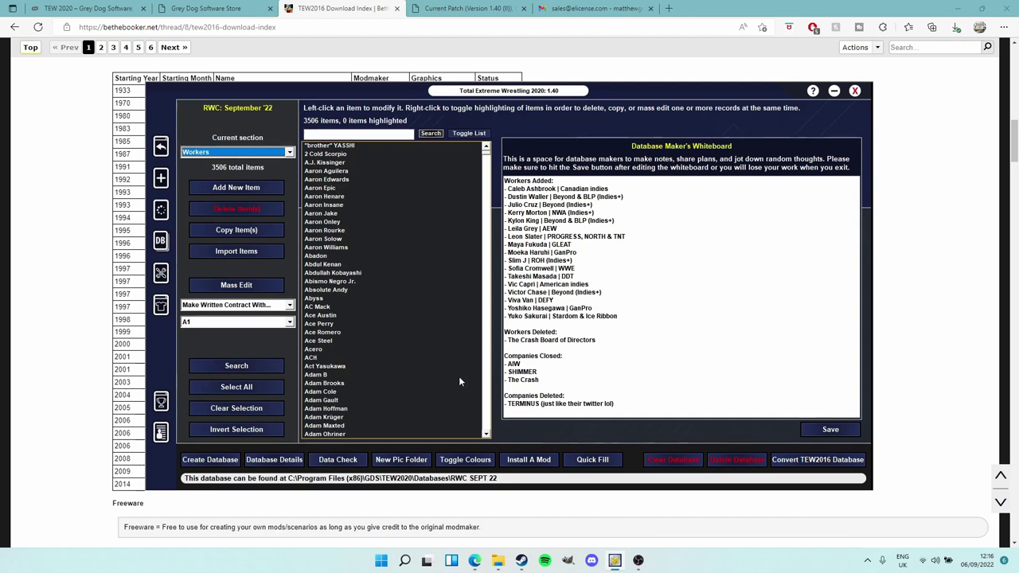
- Leave the database editor for the TEW2020 main screen and view the list of available skins
left_click(160, 148)
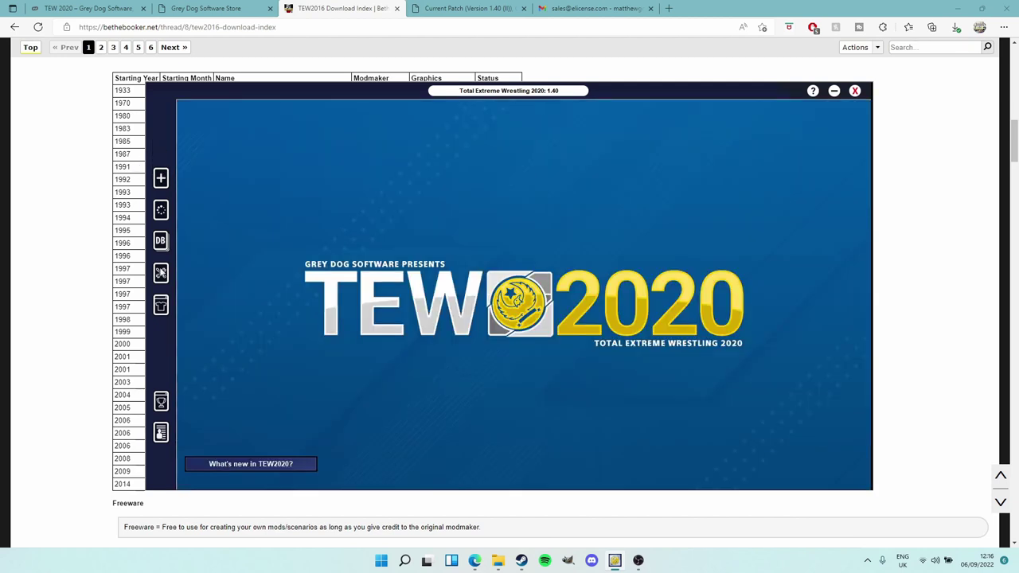
left_click(161, 273)
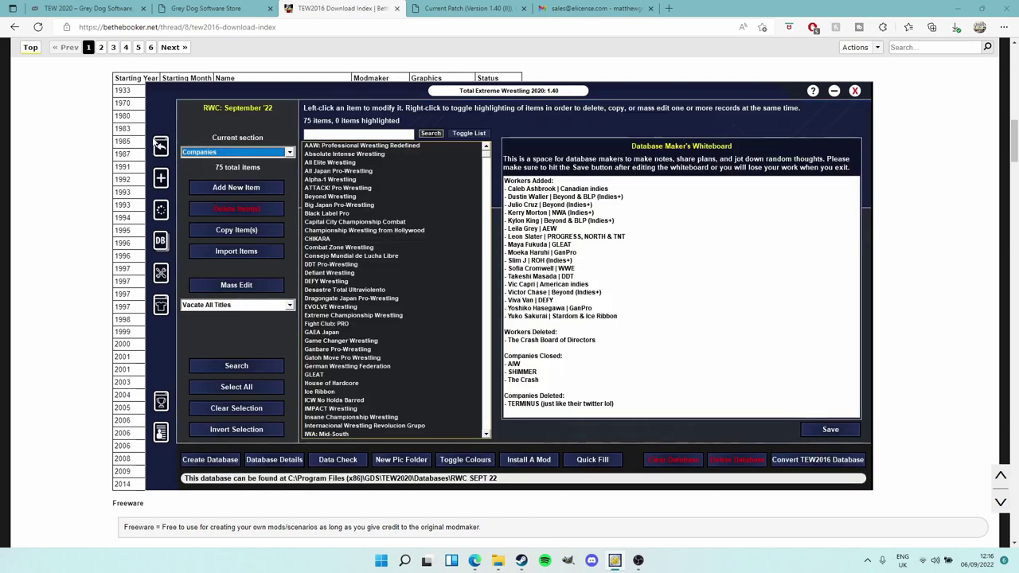
left_click(160, 146)
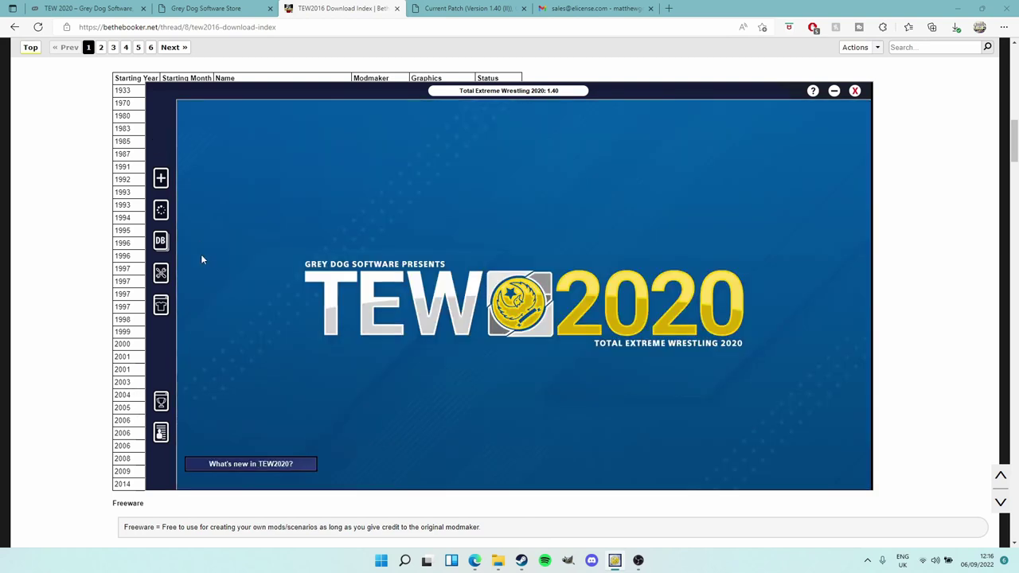
left_click(161, 311)
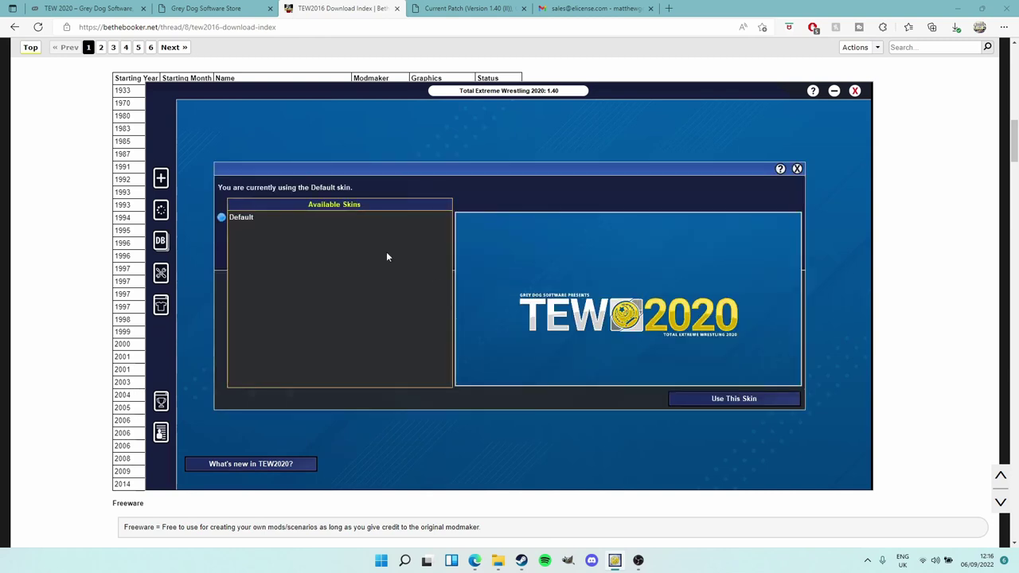
left_click(797, 169)
- Switch to the browser and look through the TEW2016 Download Index for the Graphics and the Skins and Screens sections
left_click(380, 4)
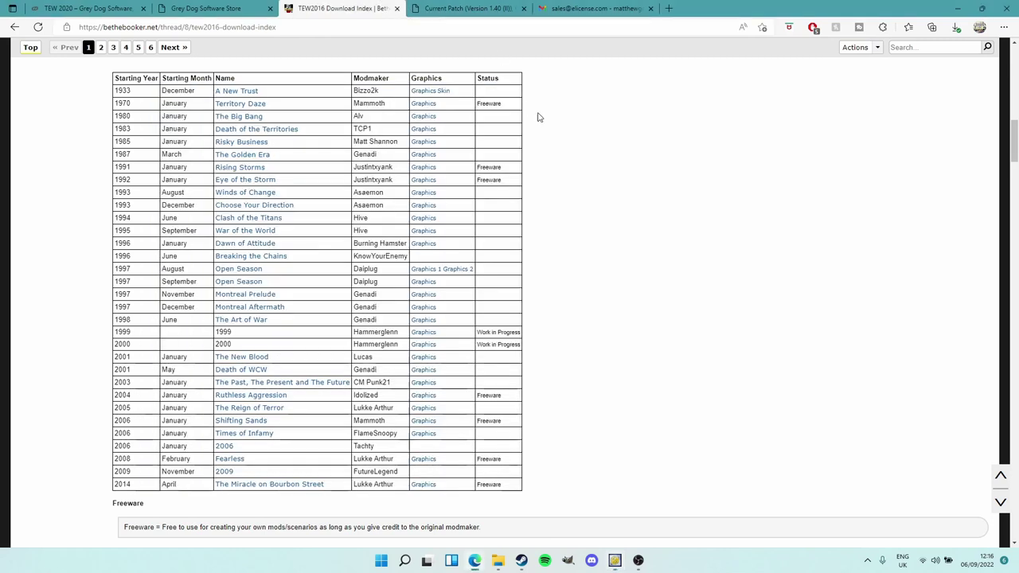
scroll(669, 216, "up", 10)
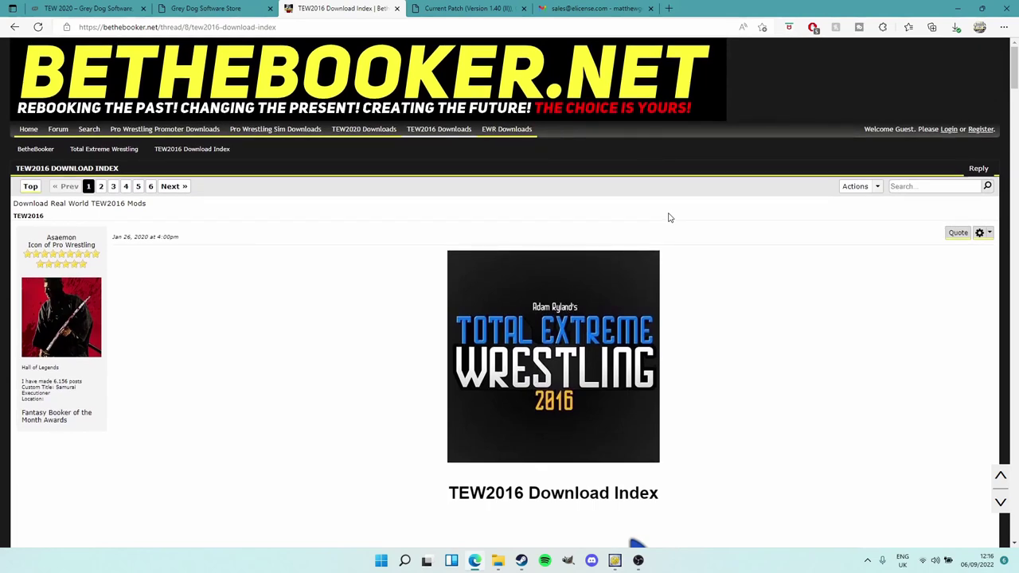
scroll(669, 218, "down", 15)
scroll(669, 217, "up", 2)
scroll(668, 217, "down", 3)
scroll(668, 218, "down", 5)
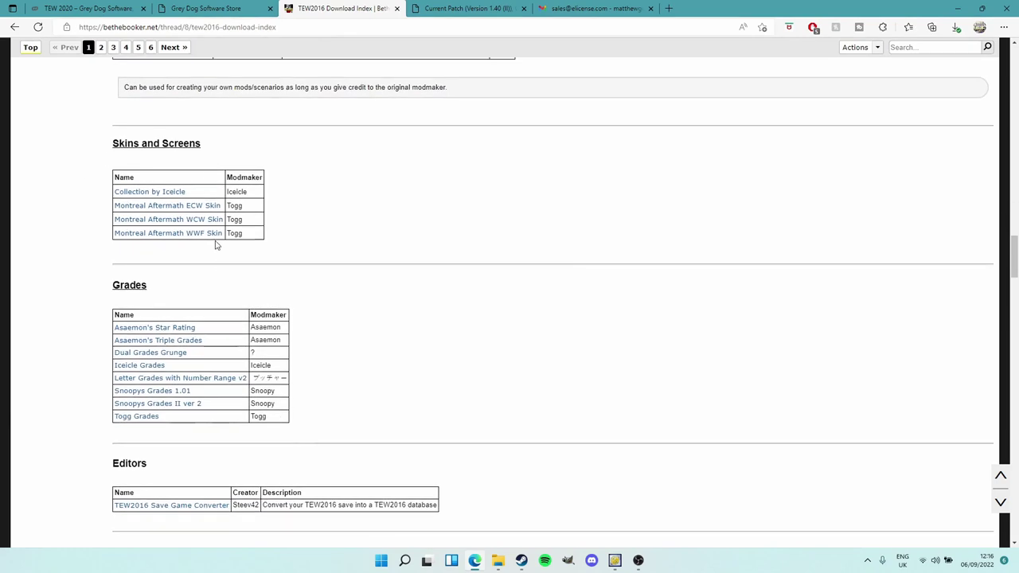
scroll(601, 333, "up", 3)
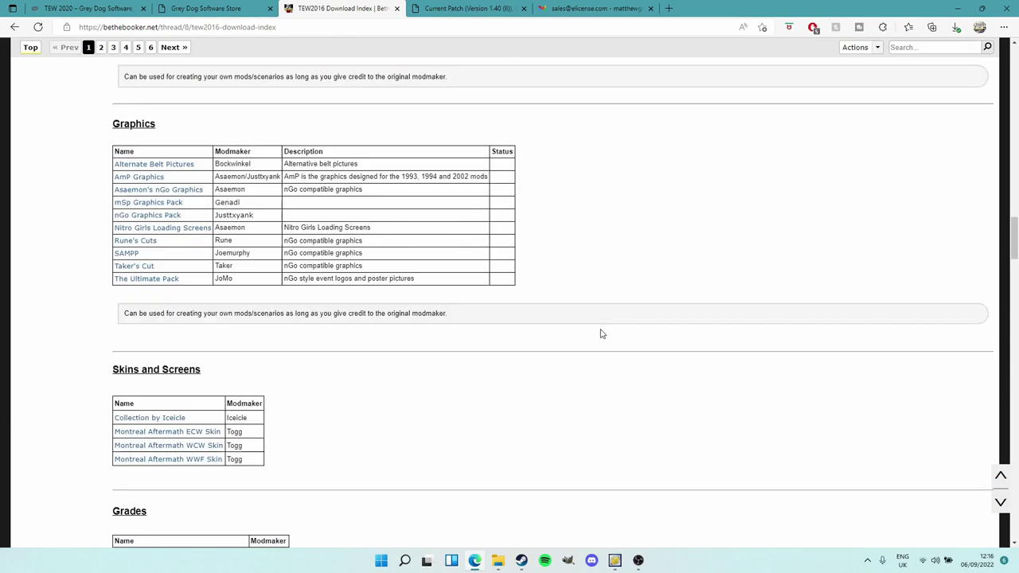
- Switch to File Explorer and inspect the Default skin's subfolders within the Skins folder of the TEW2020 installation
left_click(498, 561)
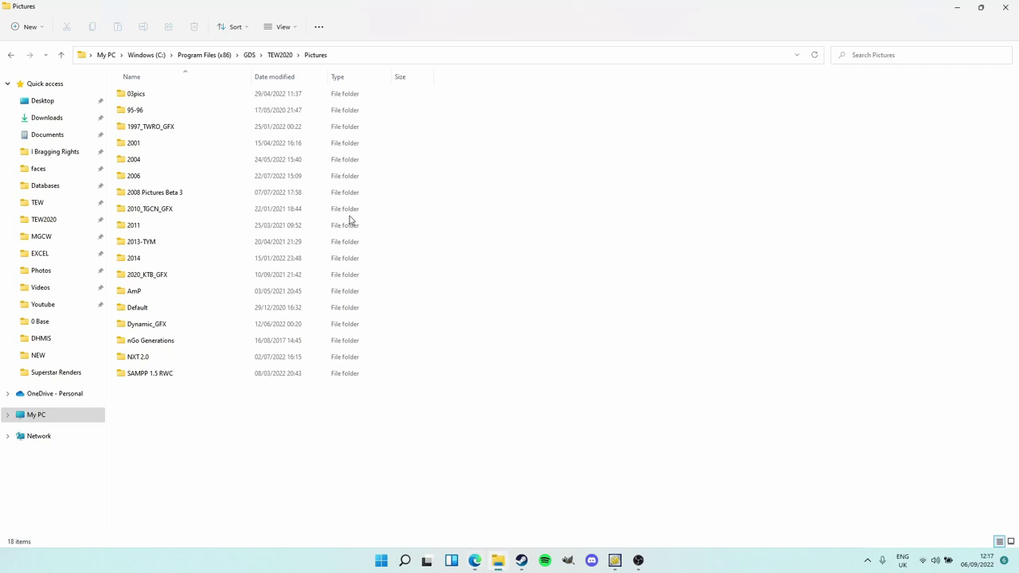
left_click(278, 55)
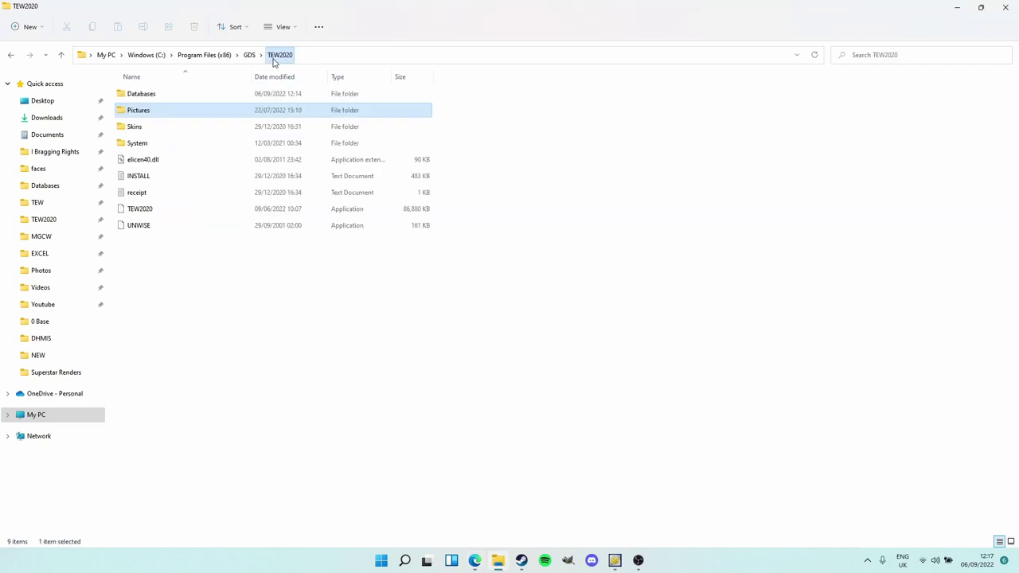
double_click(146, 132)
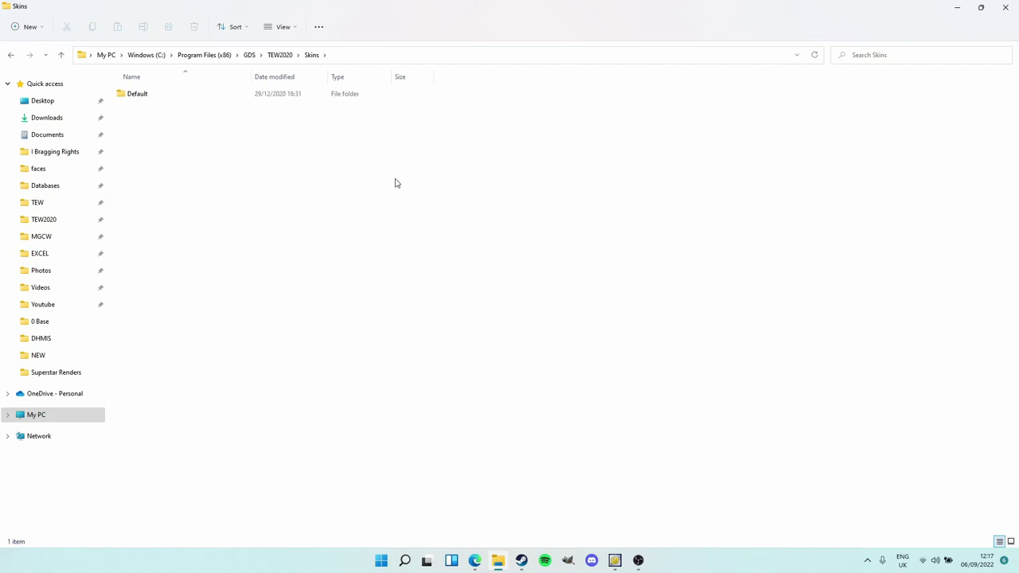
double_click(149, 91)
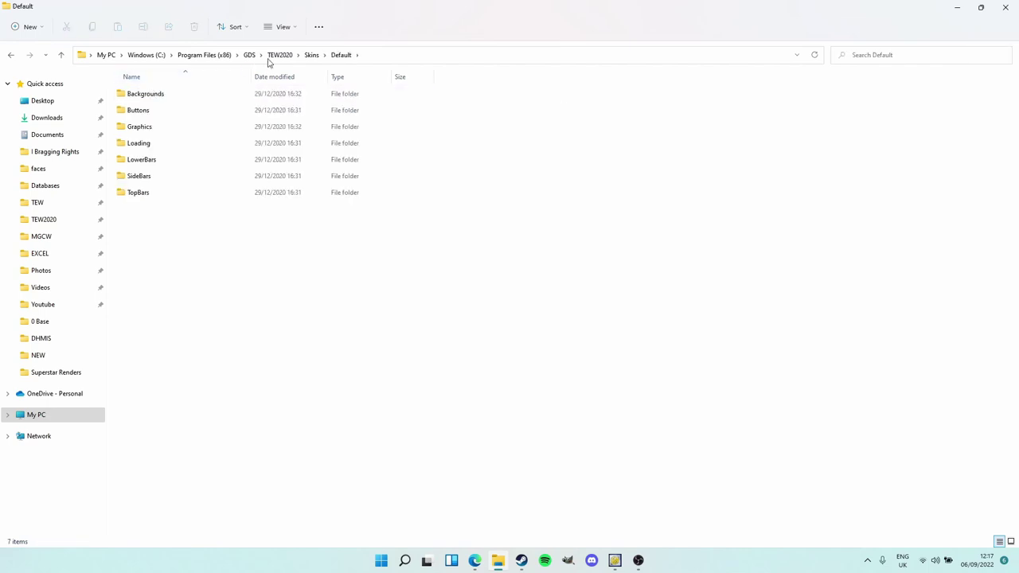
left_click(311, 55)
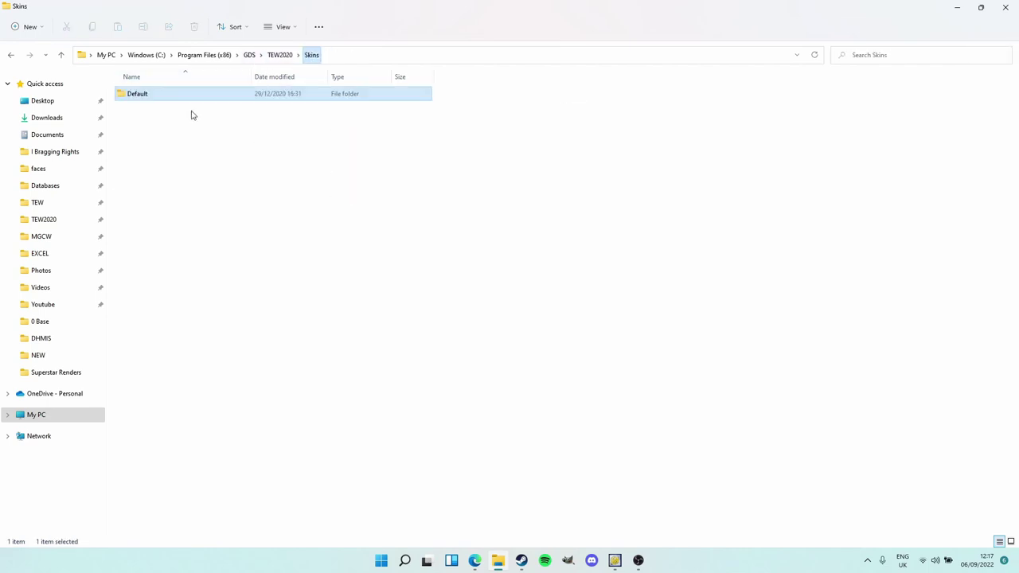
- Open the Default skin folder, select all of its subfolders, and return to the Skins folder
double_click(133, 99)
left_click_drag(206, 253, 188, 94)
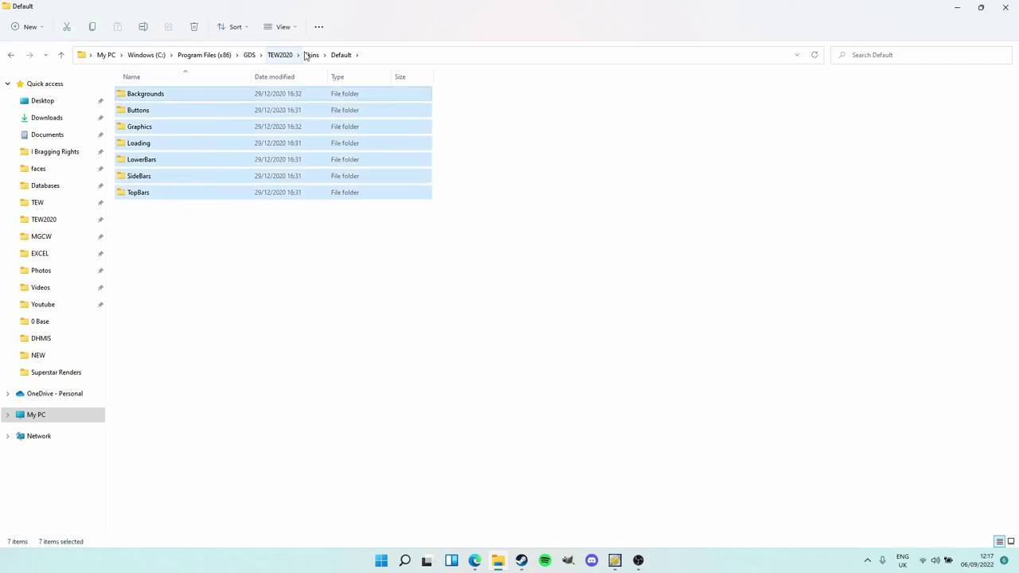
left_click(310, 55)
- Switch to TEW2020, view the list of available skins, and close it without changing the skin
left_click(615, 560)
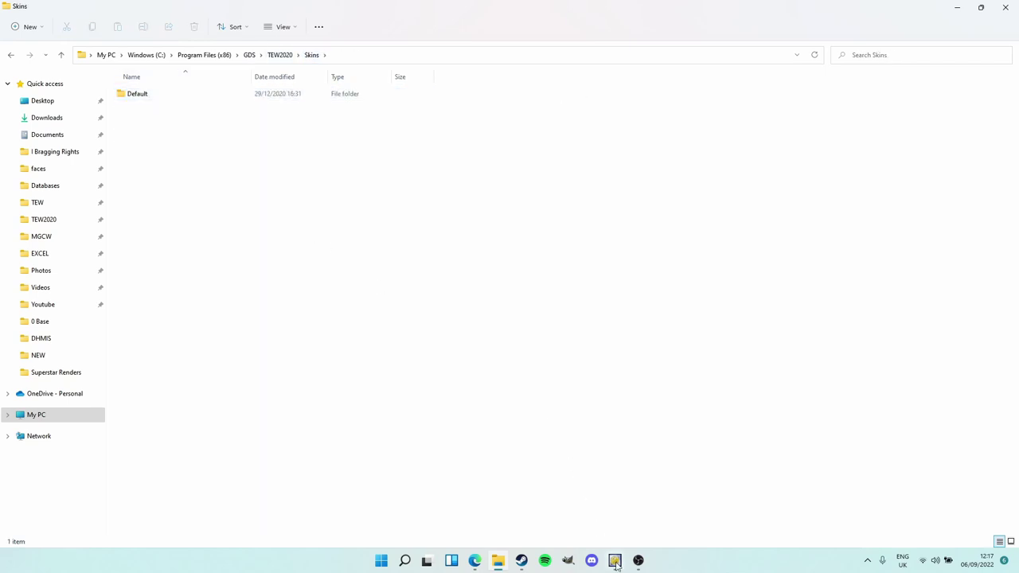
left_click(165, 303)
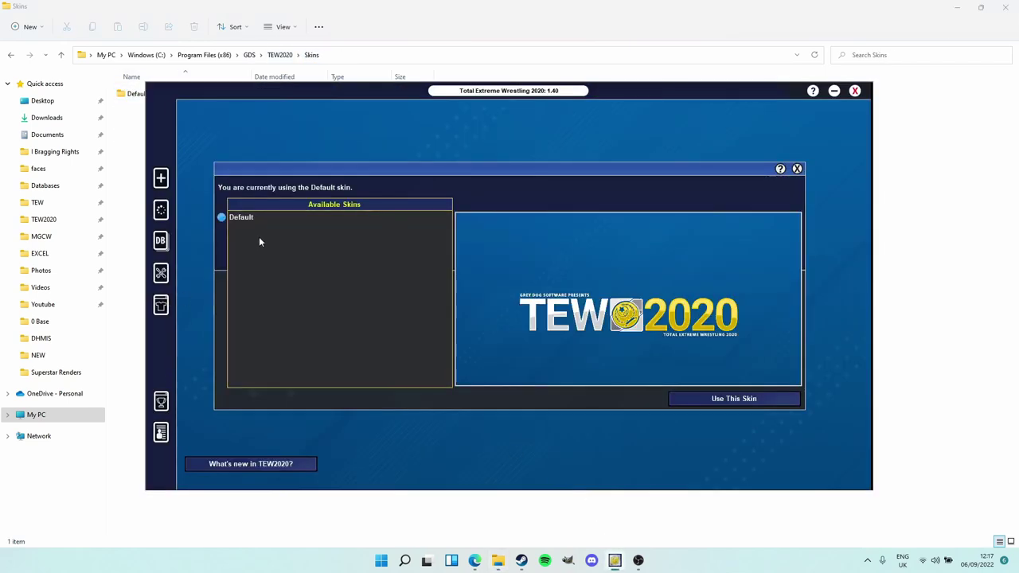
left_click(797, 169)
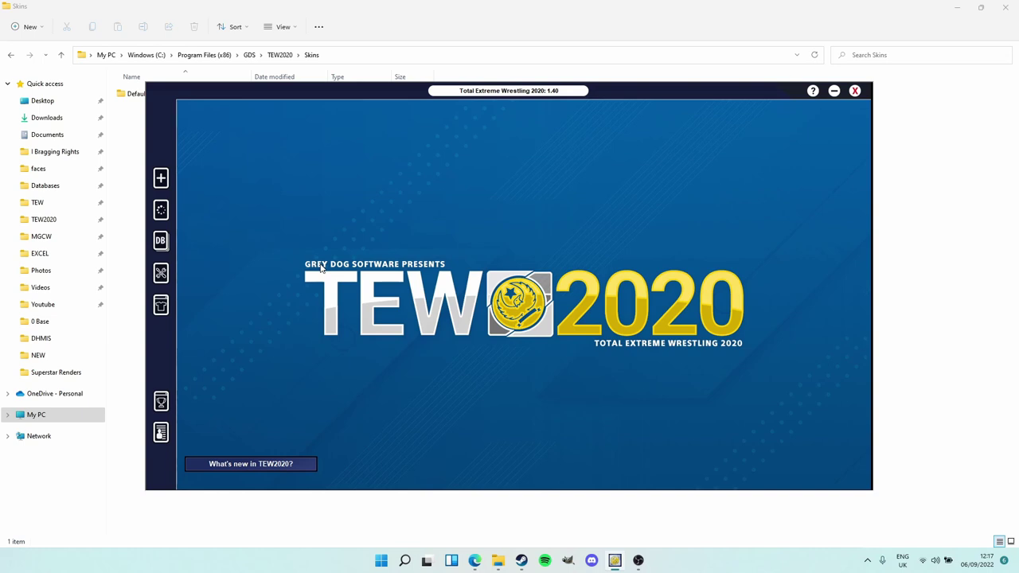
- Switch to the browser, go to the Grey Dog Software forum's home page, and look through its Total Extreme Wrestling 2020 boards
left_click(476, 561)
left_click(480, 6)
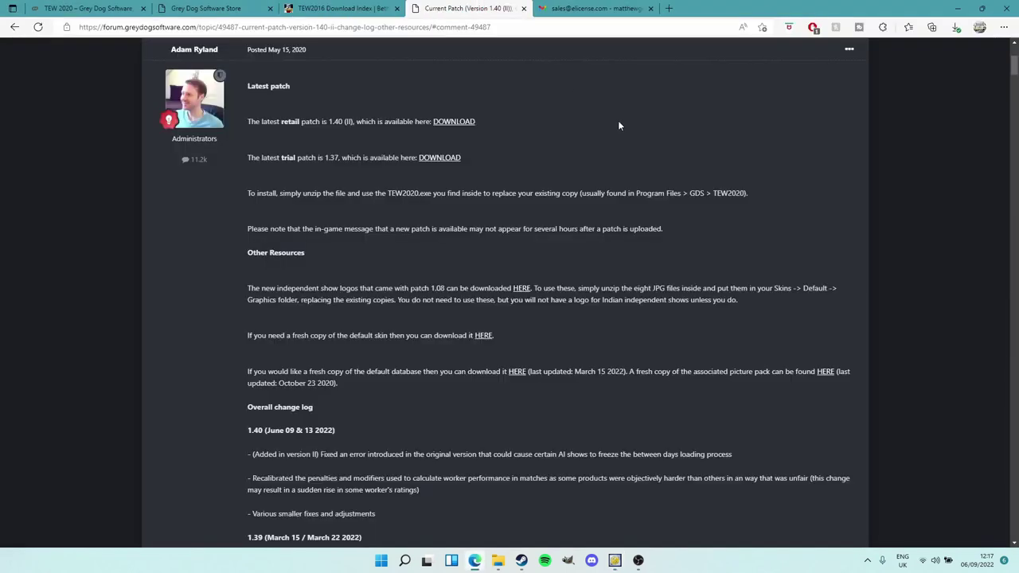
scroll(616, 119, "up", 3)
left_click(235, 76)
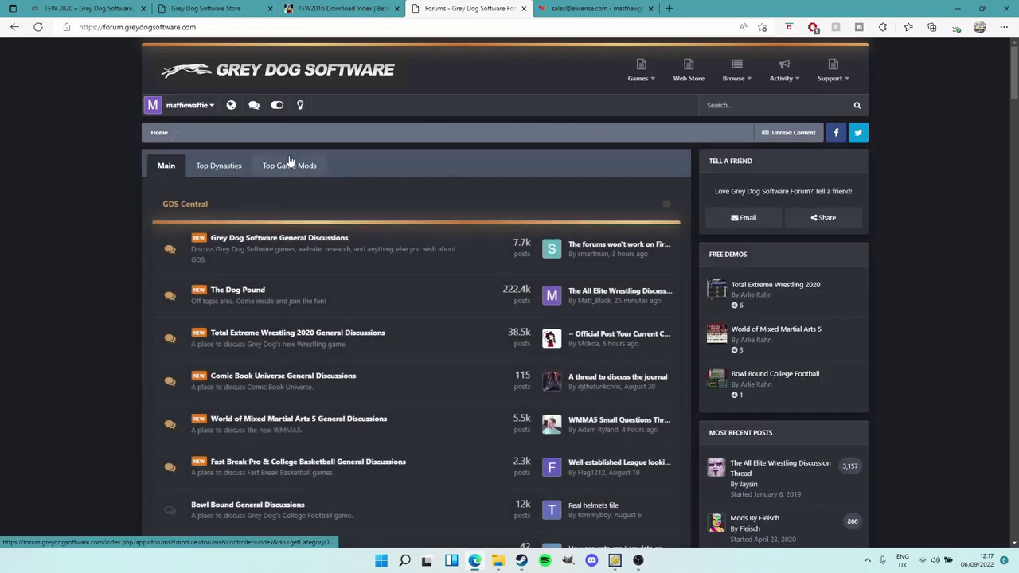
scroll(325, 188, "down", 2)
scroll(369, 166, "down", 10)
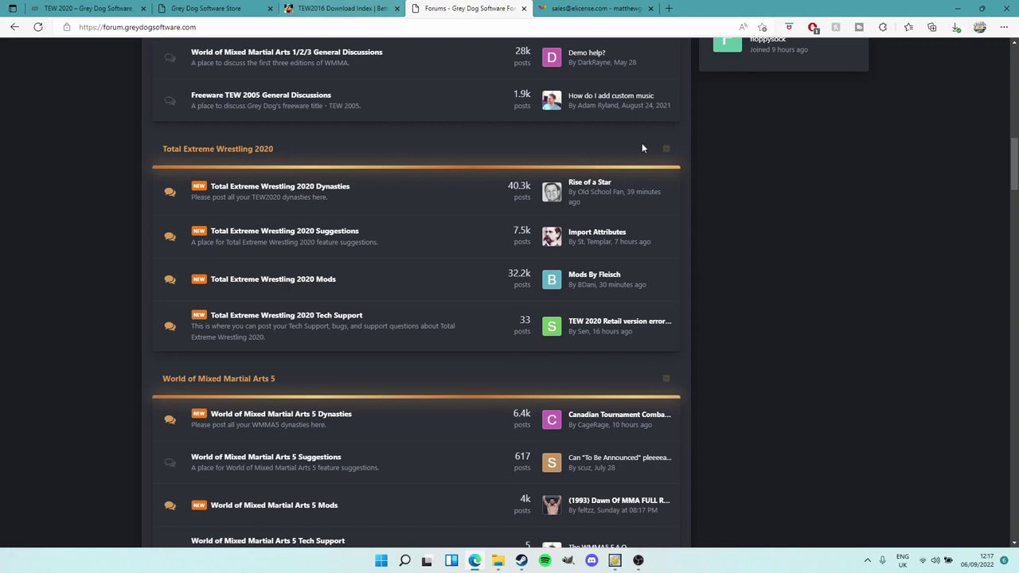
scroll(727, 239, "up", 10)
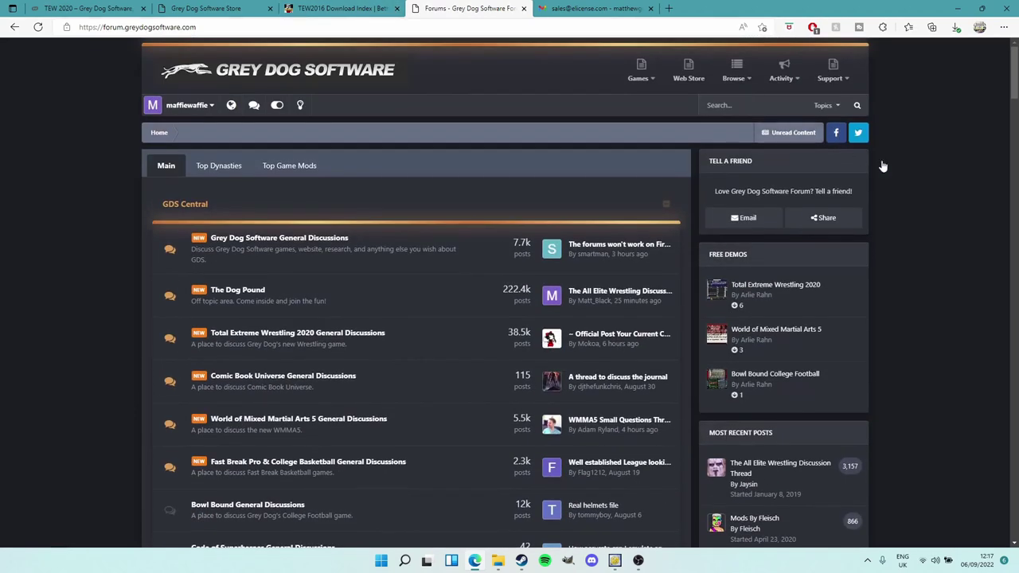
scroll(711, 191, "down", 10)
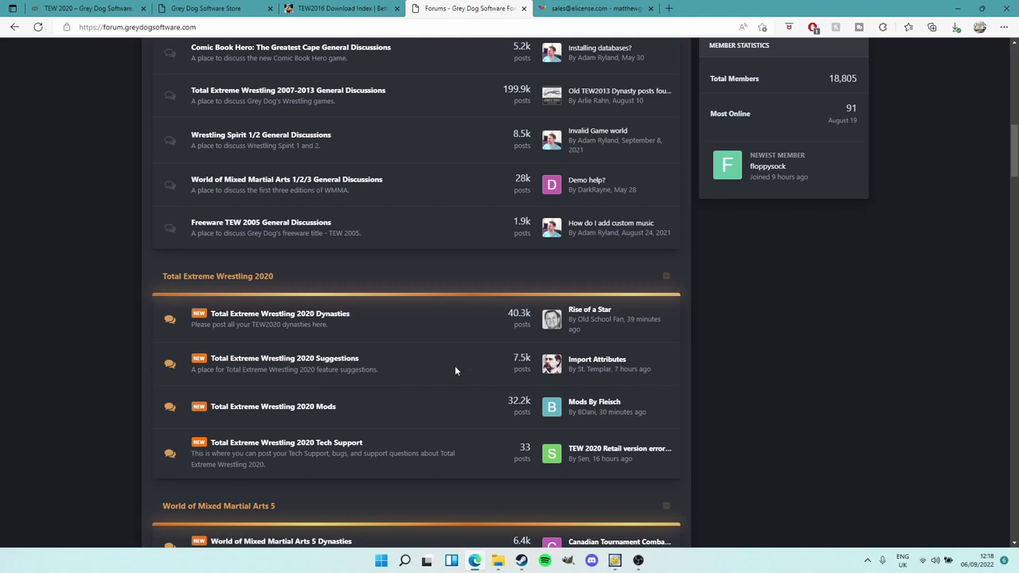
scroll(455, 371, "down", 3)
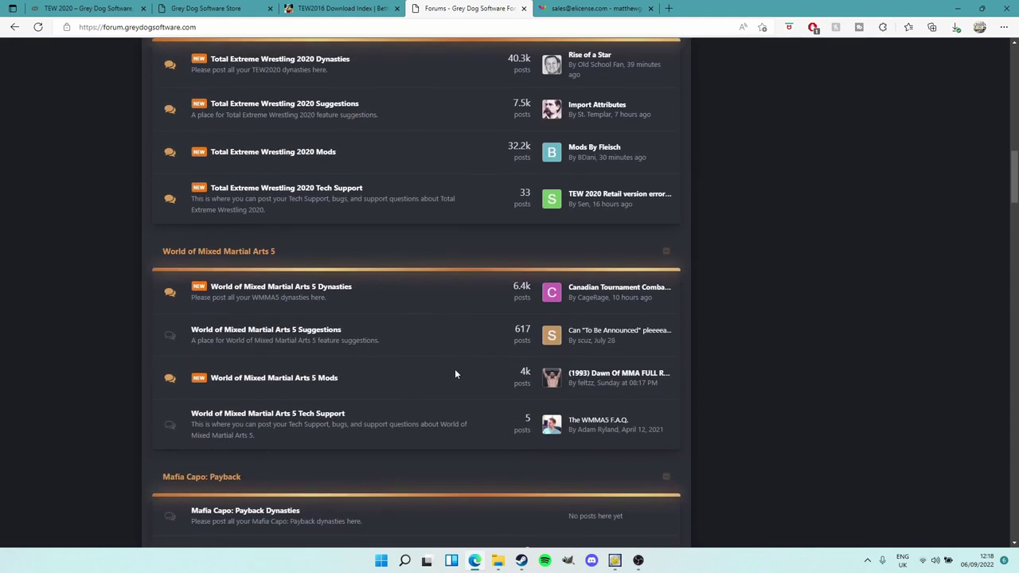
scroll(465, 362, "up", 10)
scroll(467, 363, "up", 3)
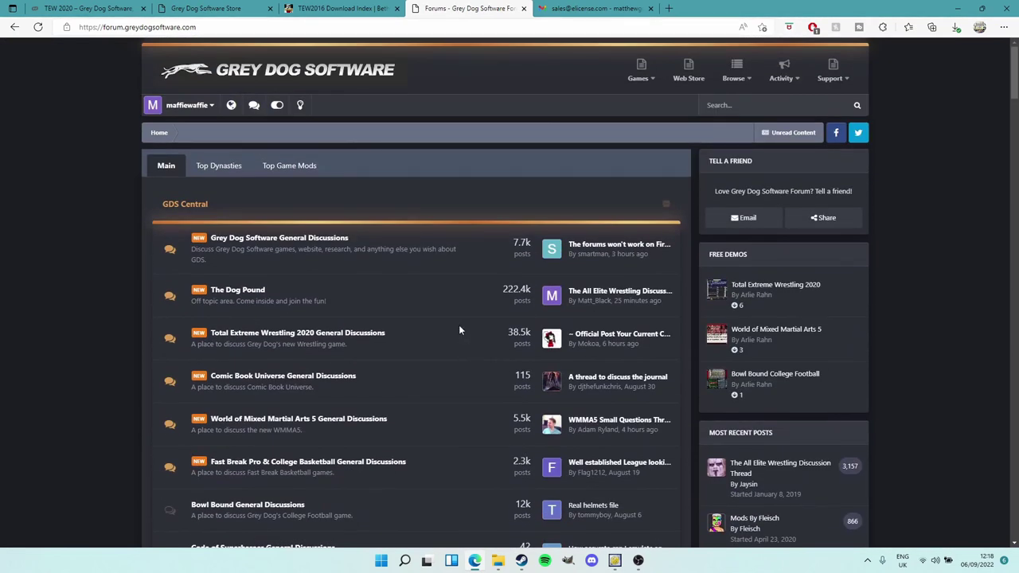
- Go from the TEW2016 Download Index to the TEW2020 Download Index on BeTheBooker
left_click(326, 8)
scroll(564, 181, "up", 10)
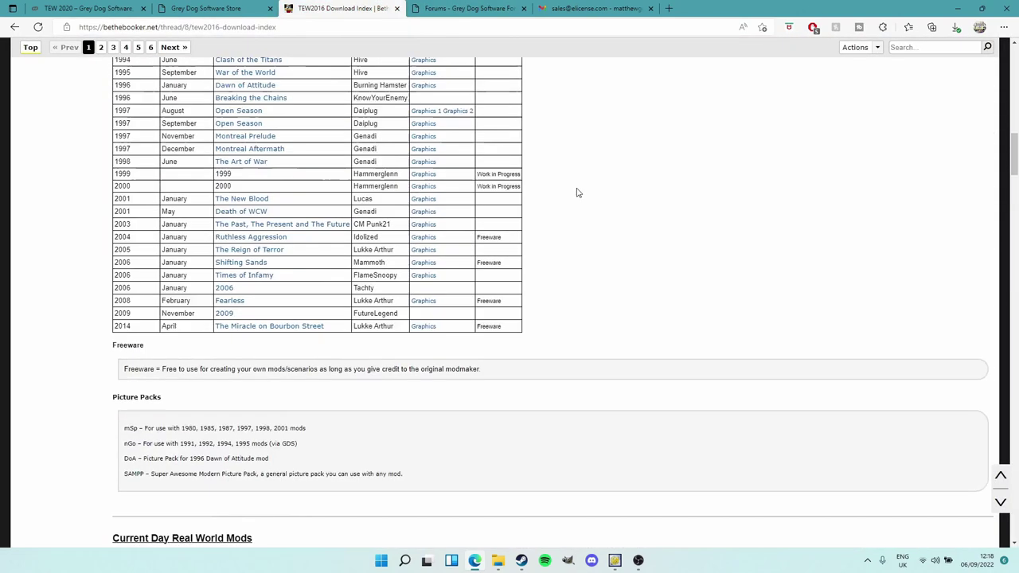
scroll(578, 193, "up", 10)
left_click(388, 139)
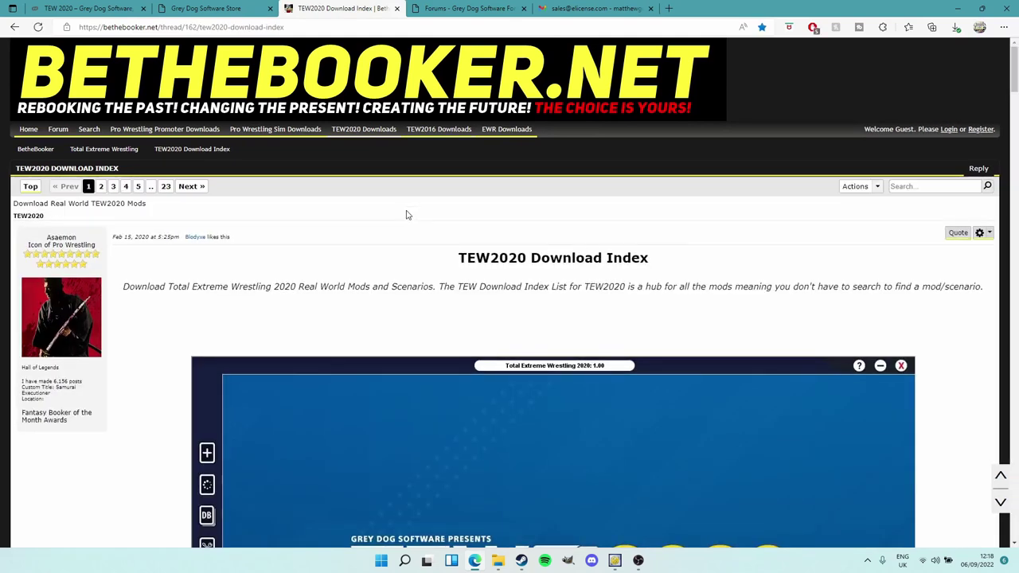
- Switch to TEW2020, look through the available databases, and run the new-game database check without beginning a game
left_click(615, 561)
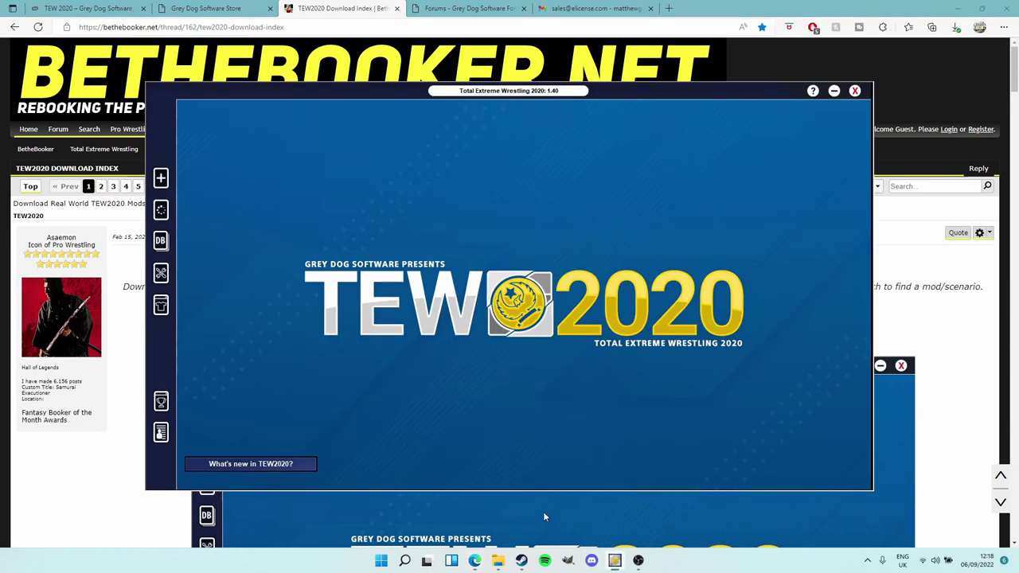
left_click(160, 240)
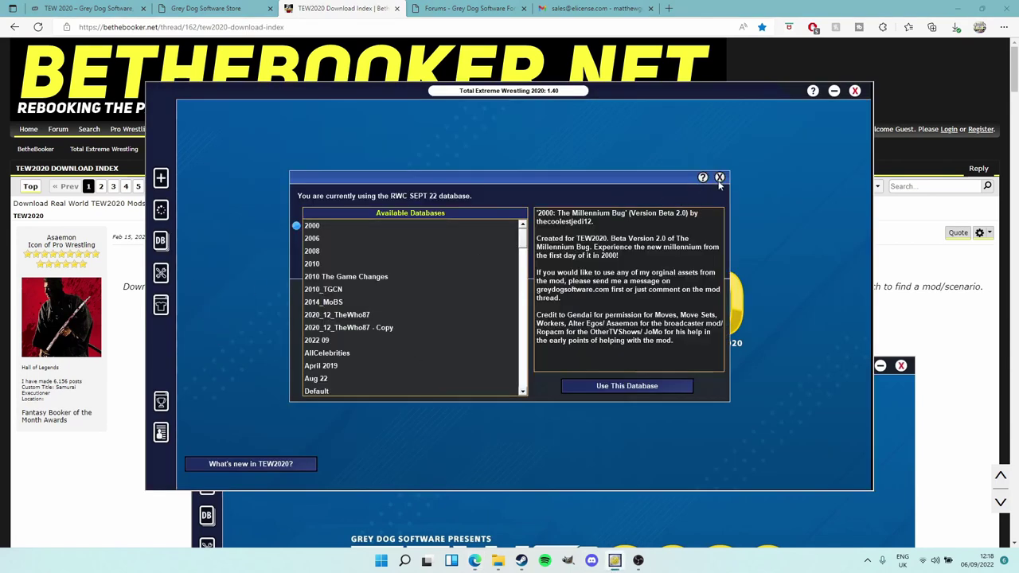
scroll(522, 396, "down", 3)
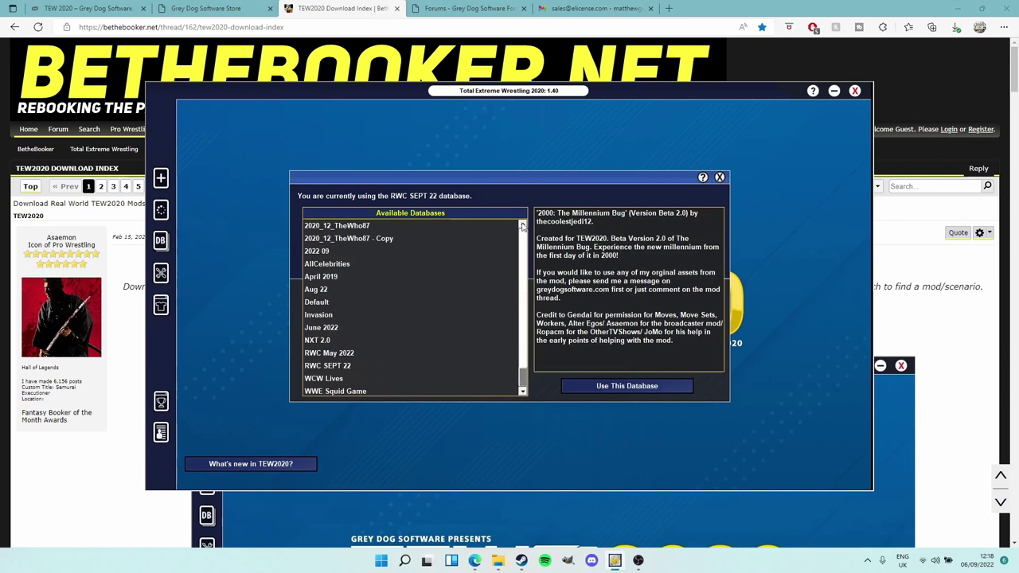
scroll(522, 226, "up", 3)
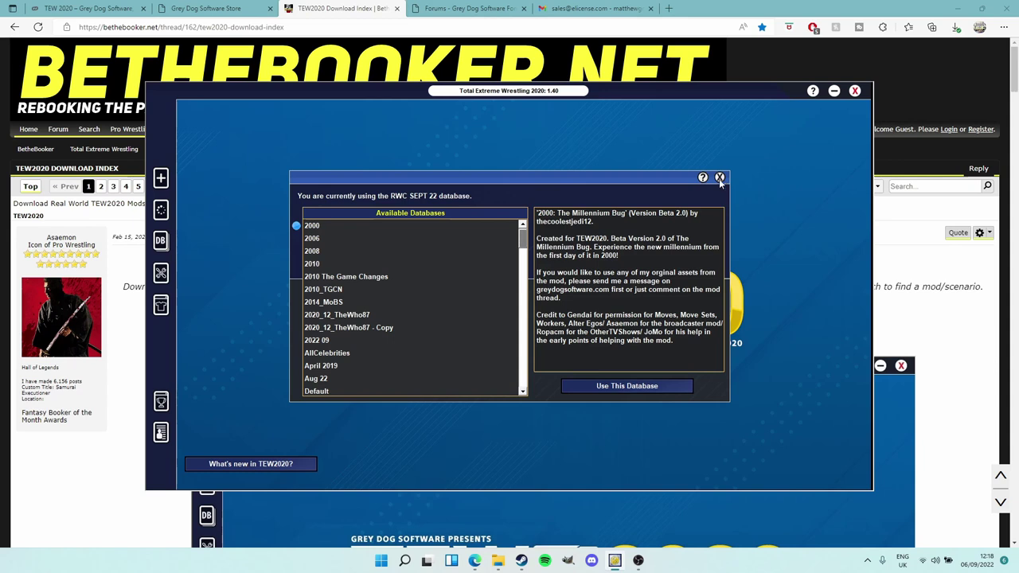
left_click(719, 177)
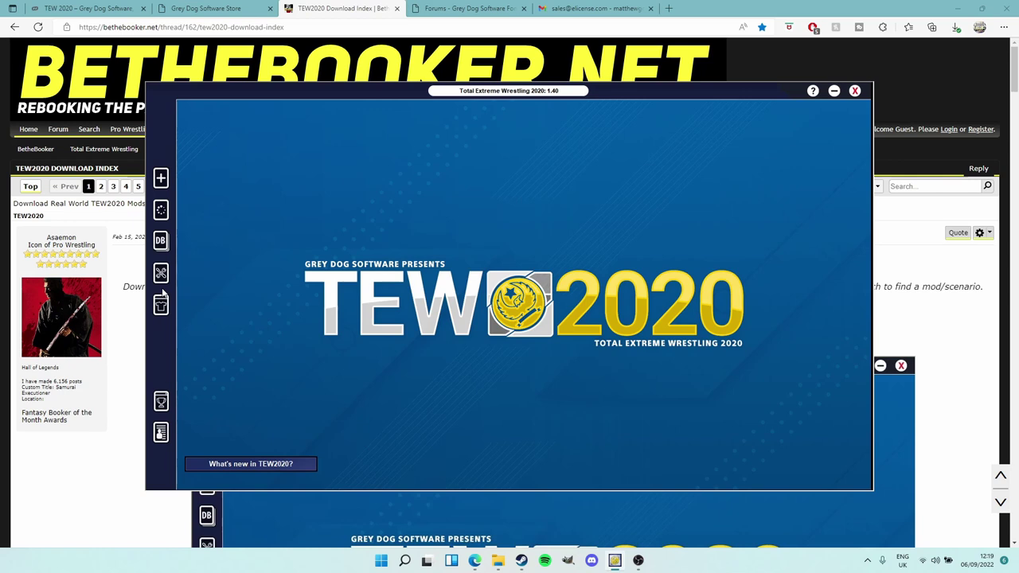
left_click(161, 180)
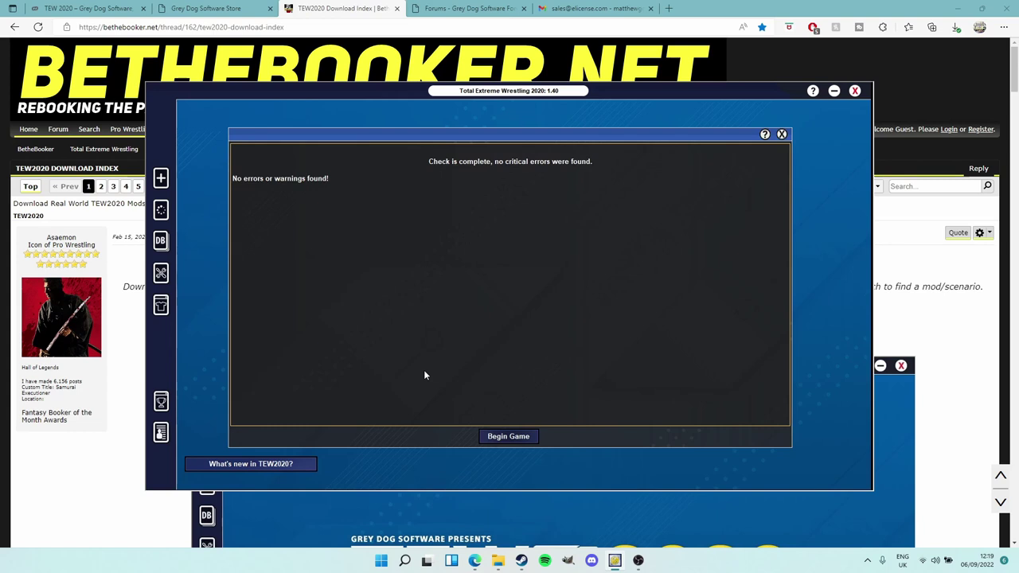
left_click(782, 134)
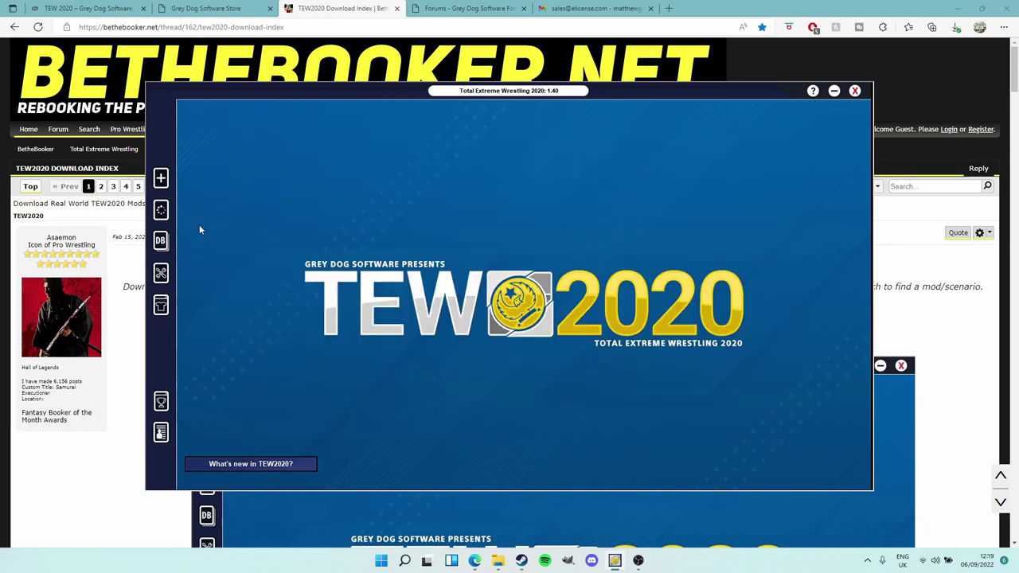
- Make 2010 The Game Changes the database in use
left_click(160, 239)
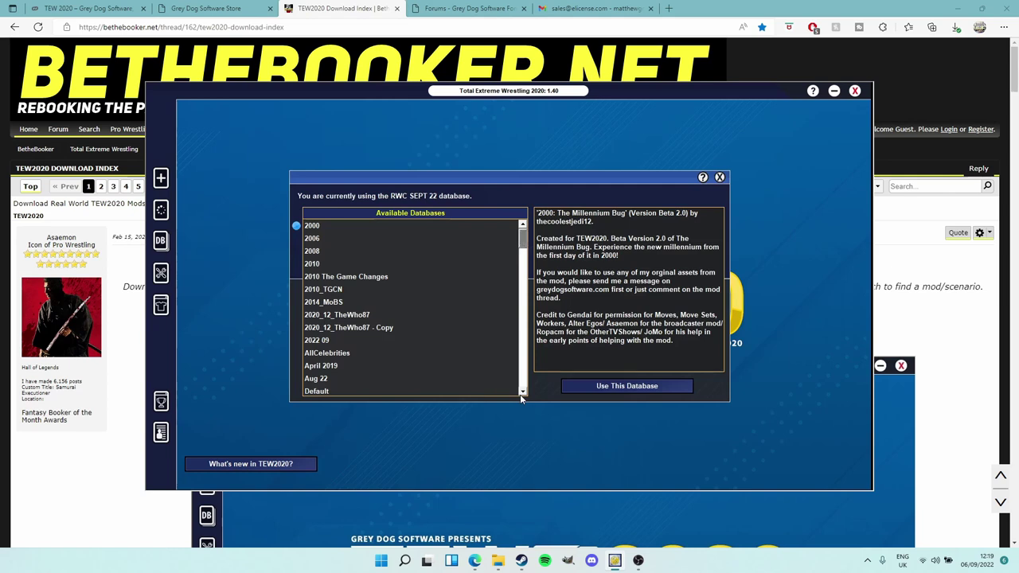
left_click(376, 276)
left_click(594, 387)
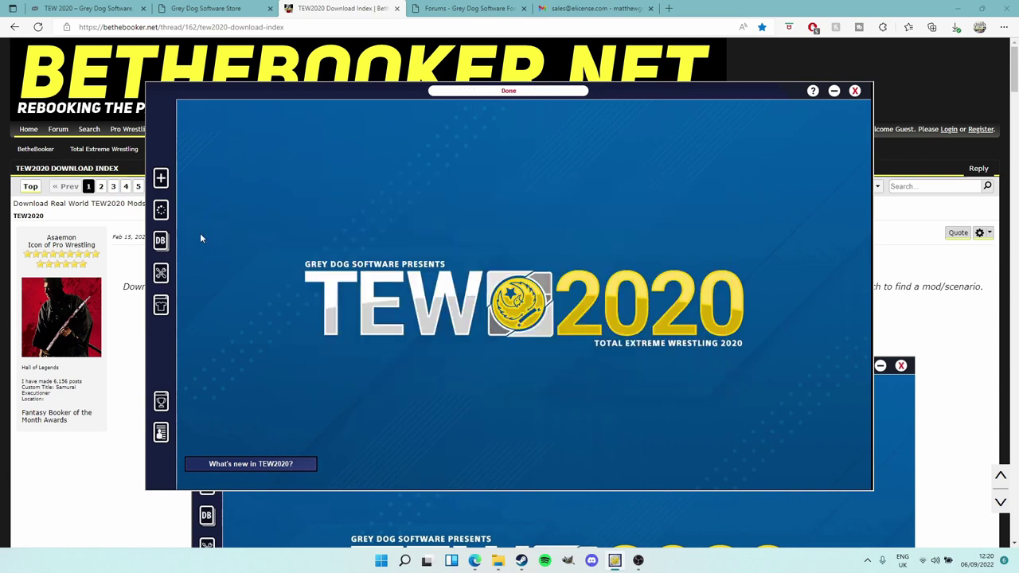
- Load the Bryan Open save game from the current database's saved games
left_click(171, 215)
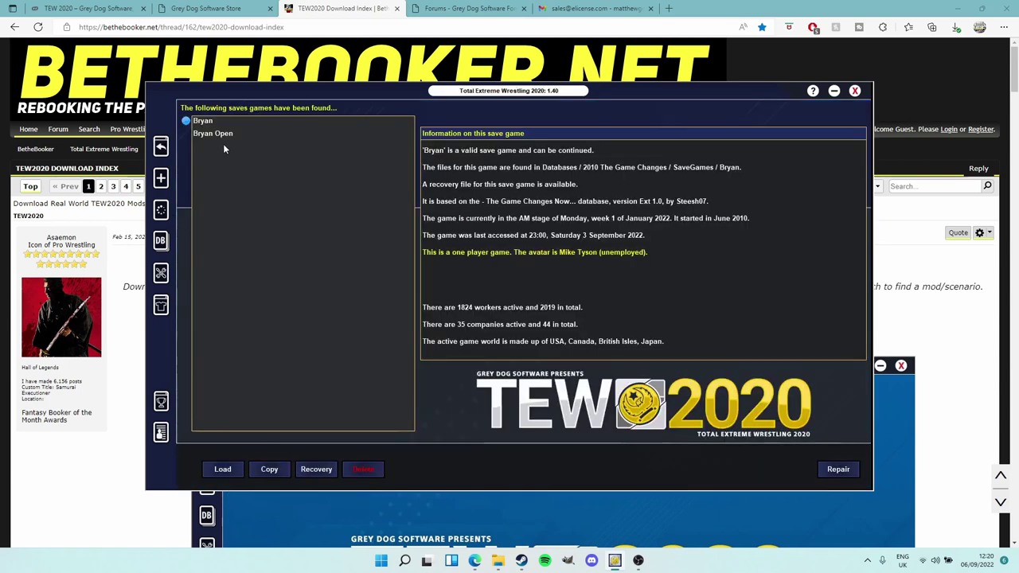
left_click(222, 469)
left_click(495, 375)
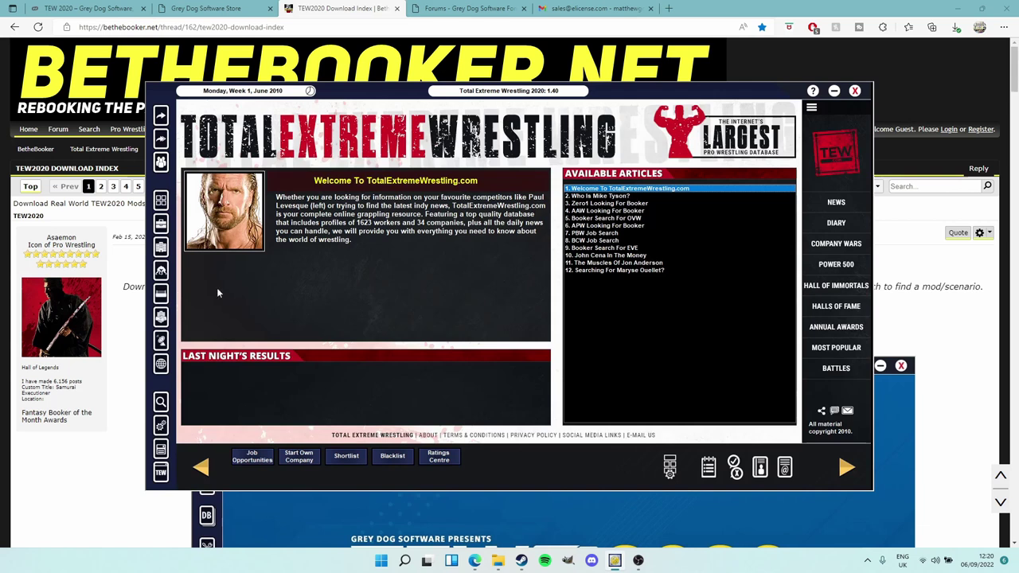
- Exit the loaded game and return to the TEW2020 main screen
left_click(162, 225)
left_click(471, 265)
left_click(162, 471)
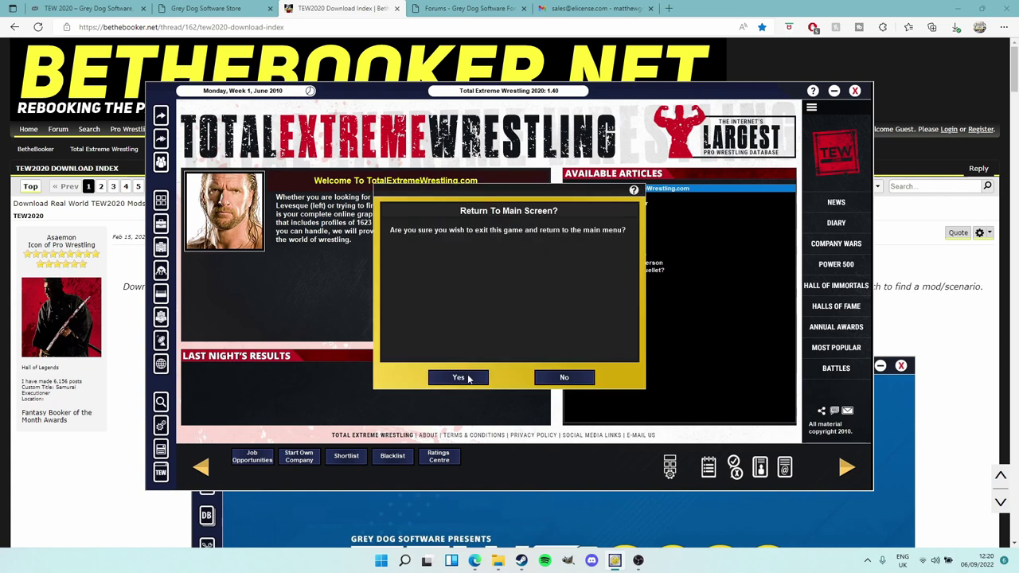
left_click(459, 378)
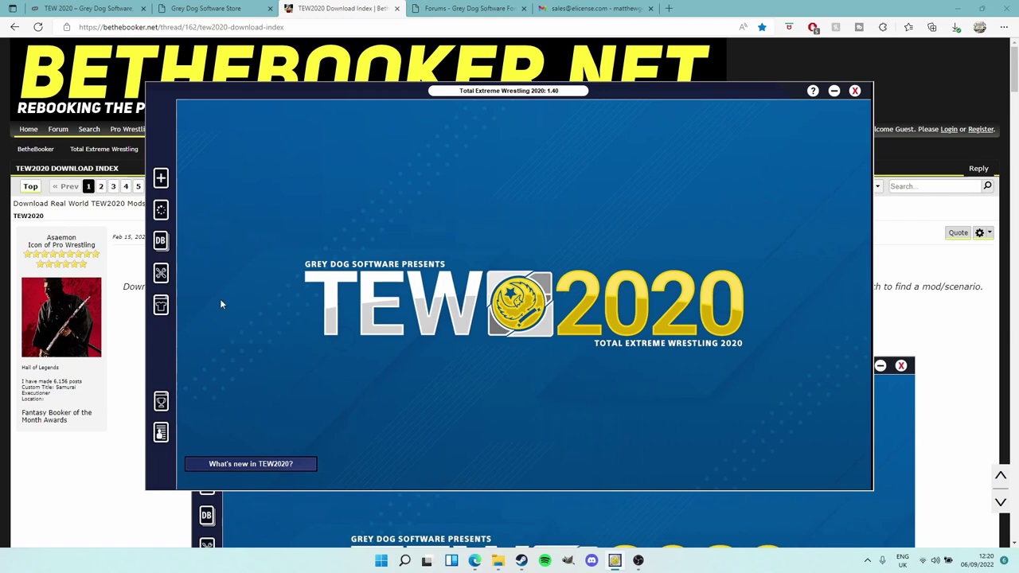
- Look through the available databases, read the NXT 2.0 description, and close the list without switching databases
left_click(167, 245)
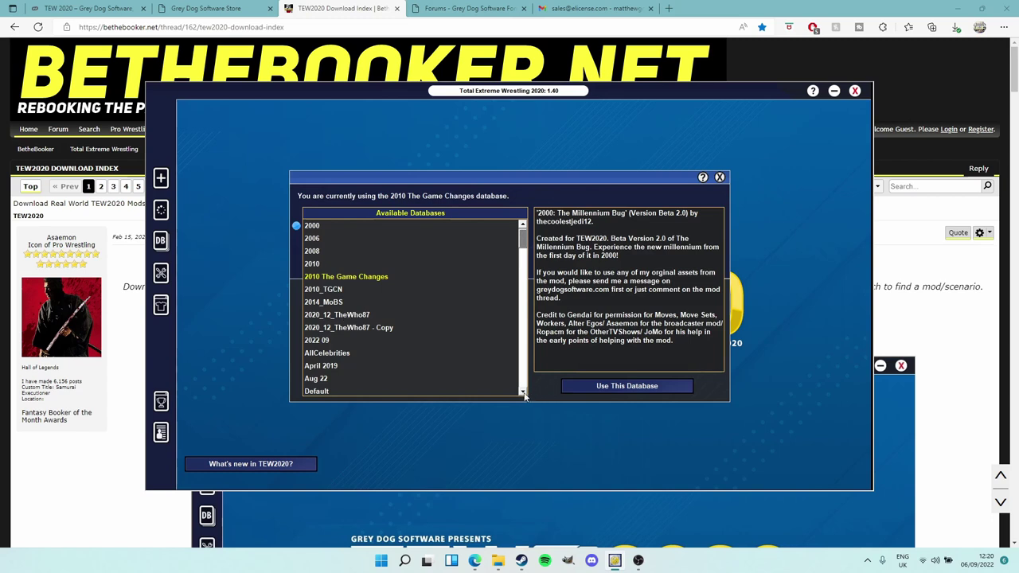
scroll(524, 396, "down", 3)
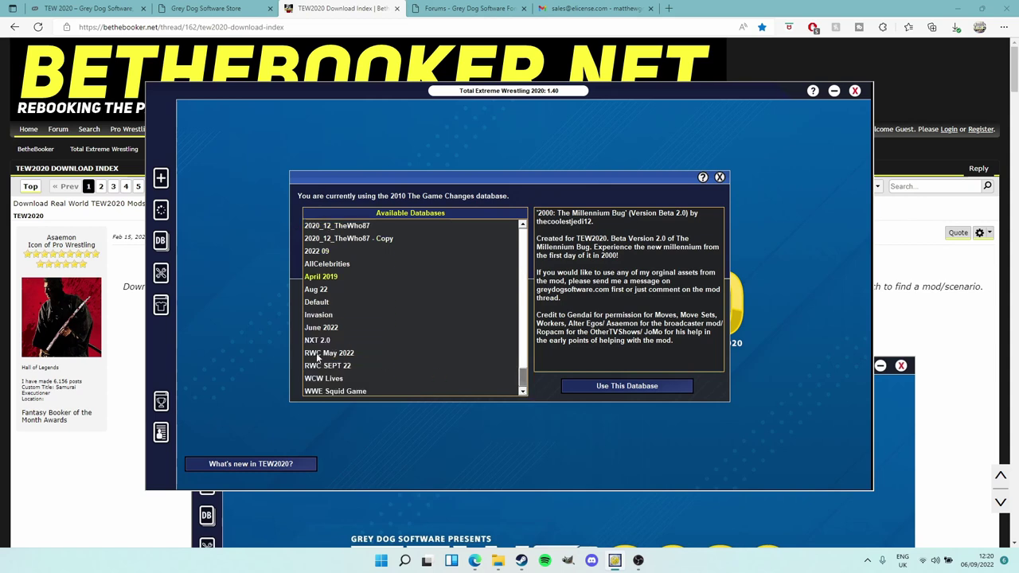
left_click(314, 341)
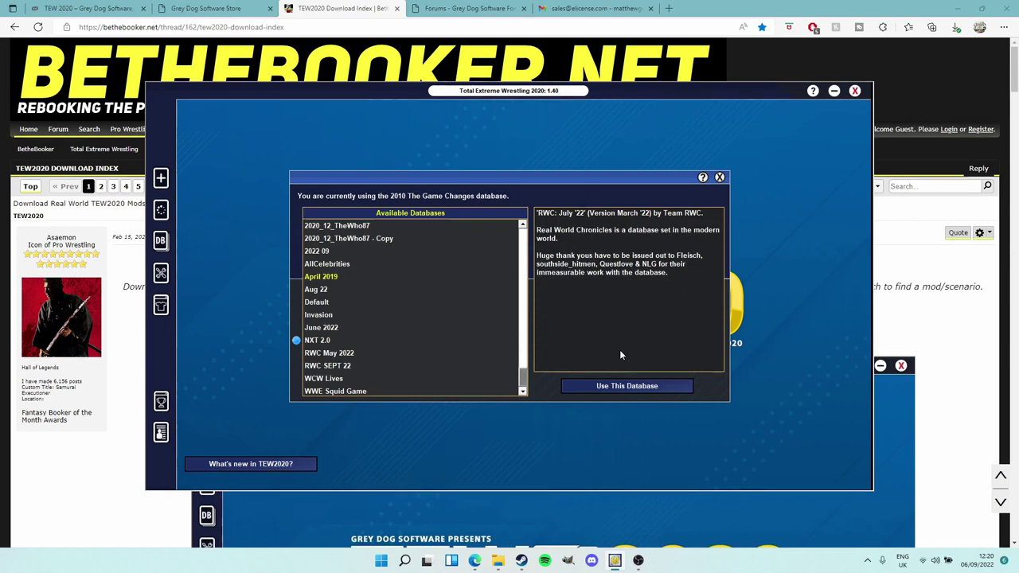
left_click(719, 178)
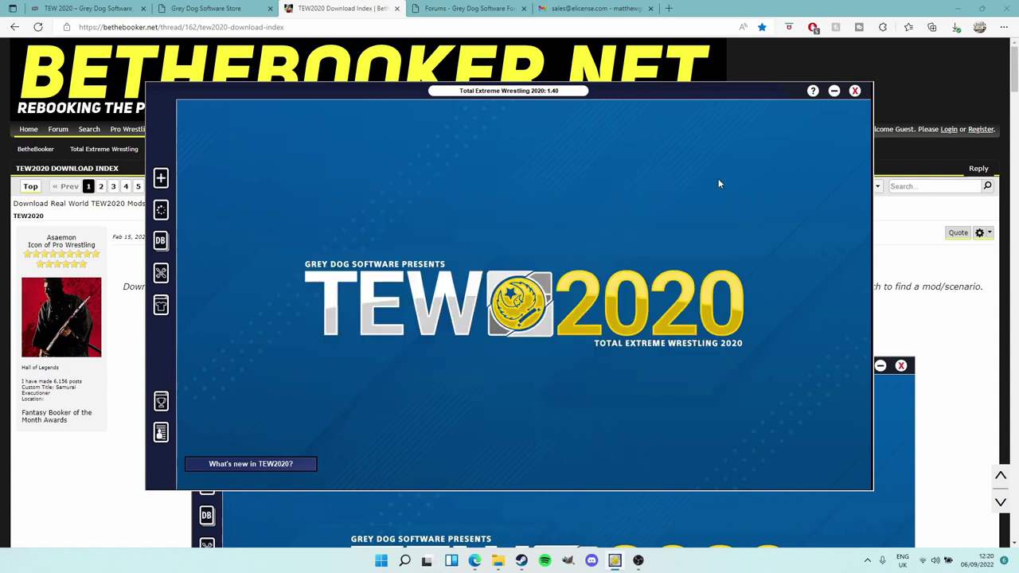